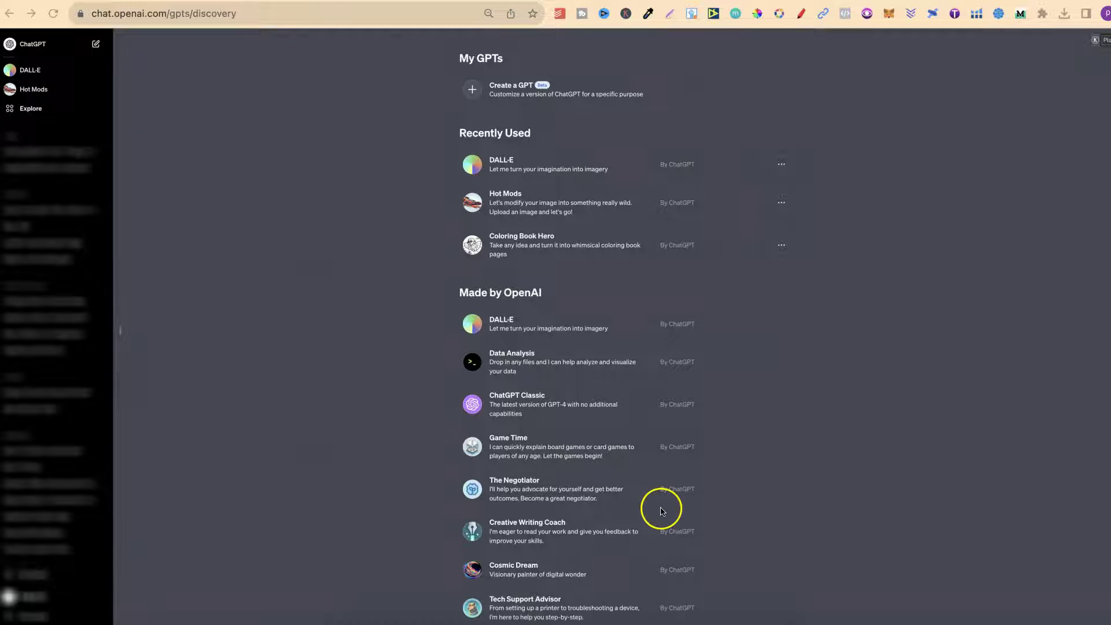
Step: Browse the Made by OpenAI GPTs on Explore GPTs and open Hot Mods
{"action": "scroll", "coordinate": [859, 466], "scroll_direction": "down", "scroll_amount": 3}
{"action": "scroll", "coordinate": [859, 466], "scroll_direction": "down", "scroll_amount": 2}
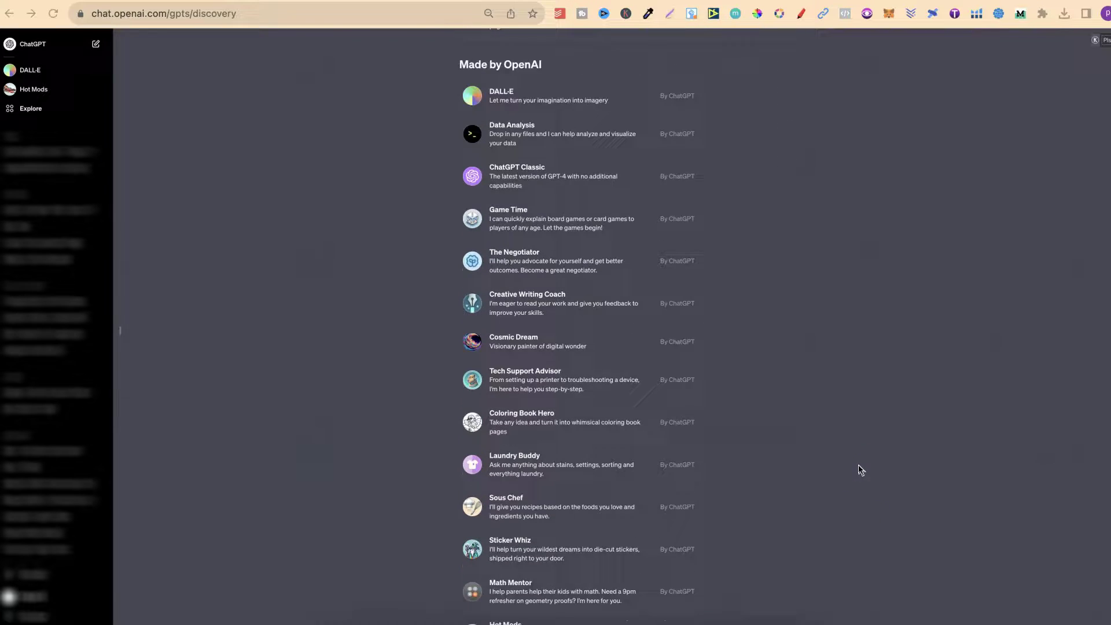
{"action": "scroll", "coordinate": [859, 469], "scroll_direction": "down", "scroll_amount": 1}
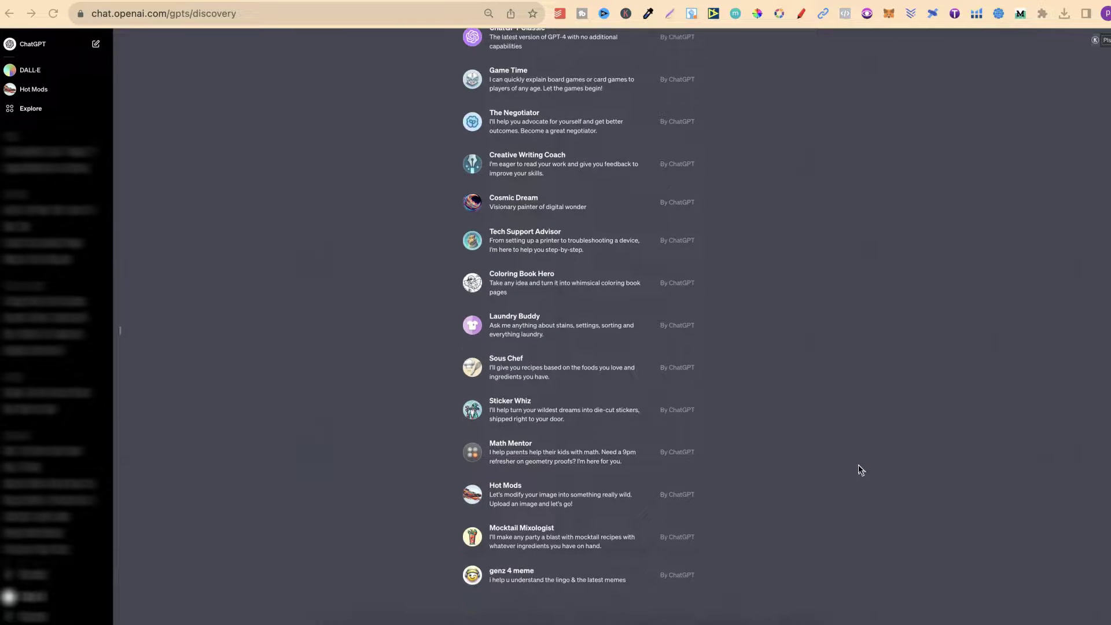
{"action": "scroll", "coordinate": [859, 469], "scroll_direction": "up", "scroll_amount": 6}
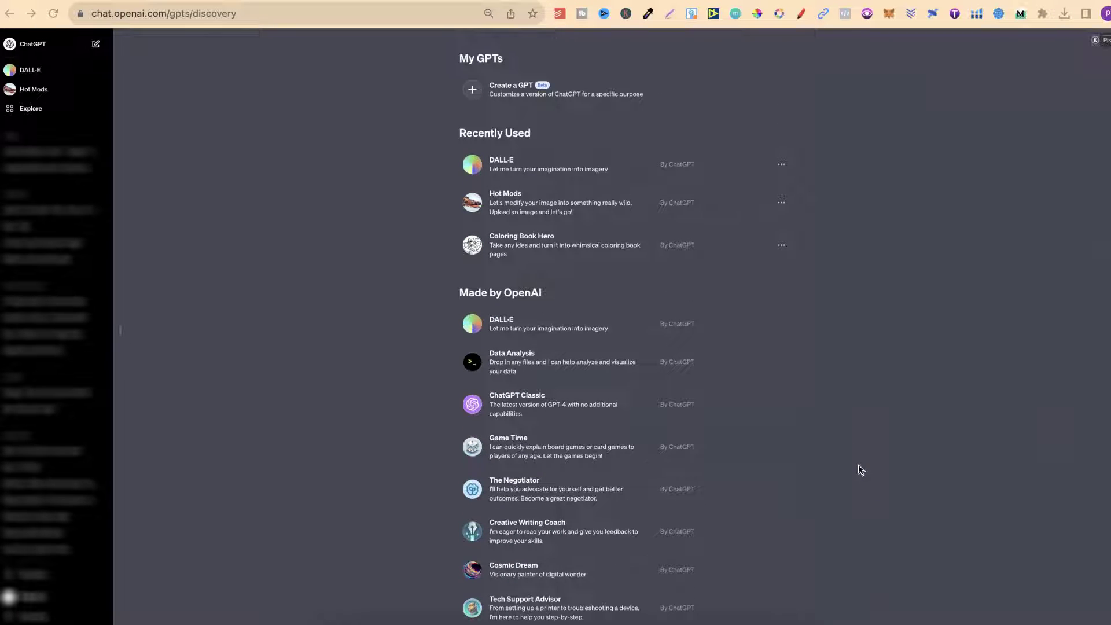
{"action": "scroll", "coordinate": [917, 388], "scroll_direction": "down", "scroll_amount": 3}
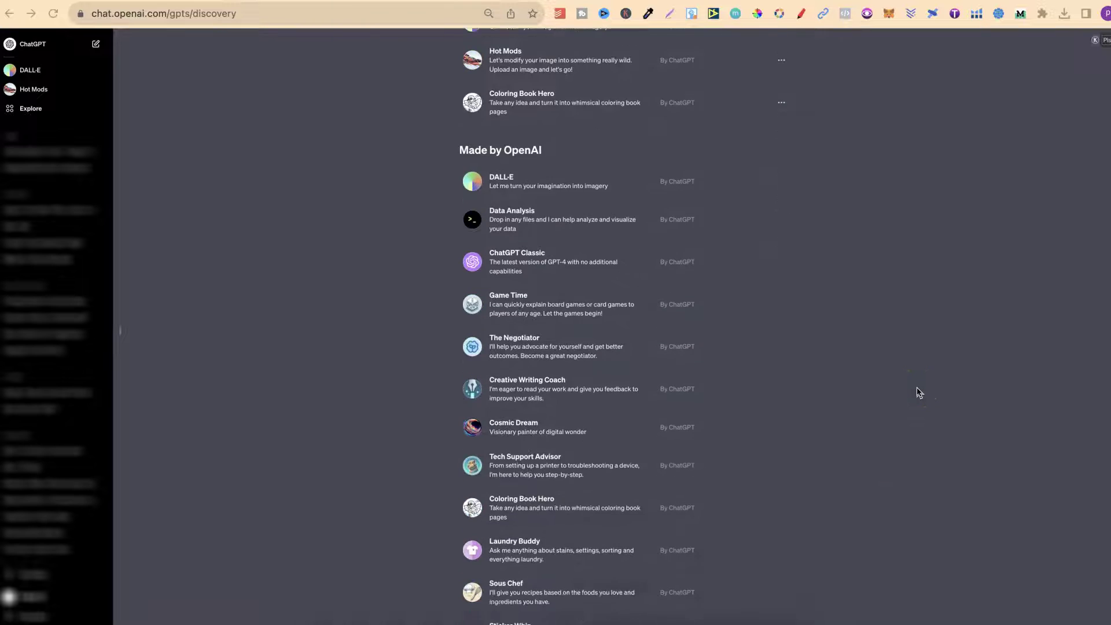
{"action": "scroll", "coordinate": [916, 392], "scroll_direction": "down", "scroll_amount": 1}
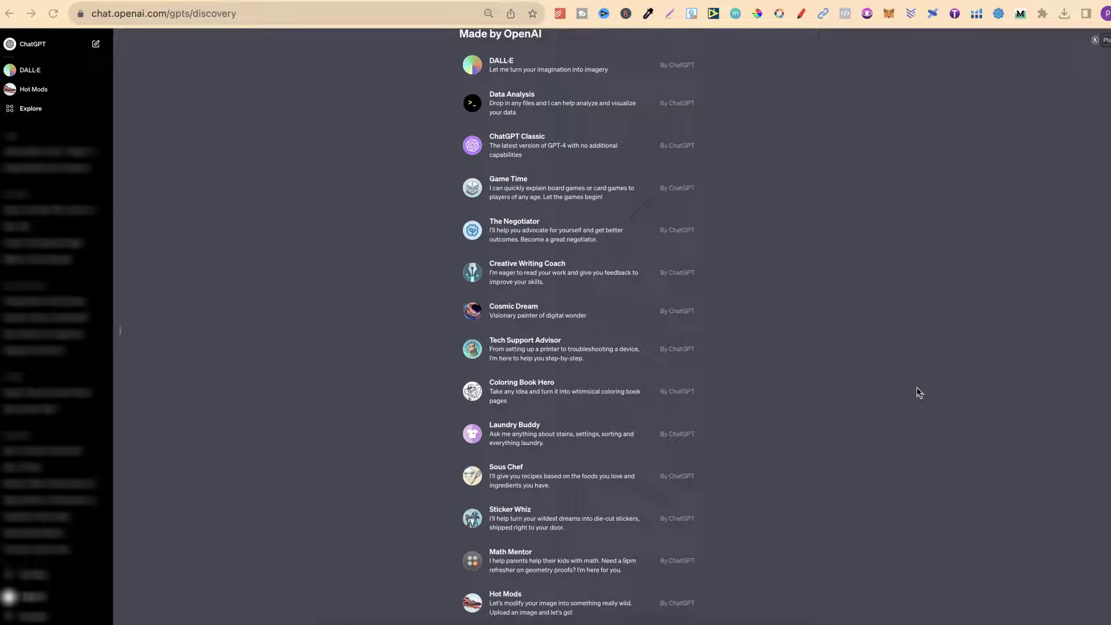
{"action": "scroll", "coordinate": [917, 388], "scroll_direction": "up", "scroll_amount": 1}
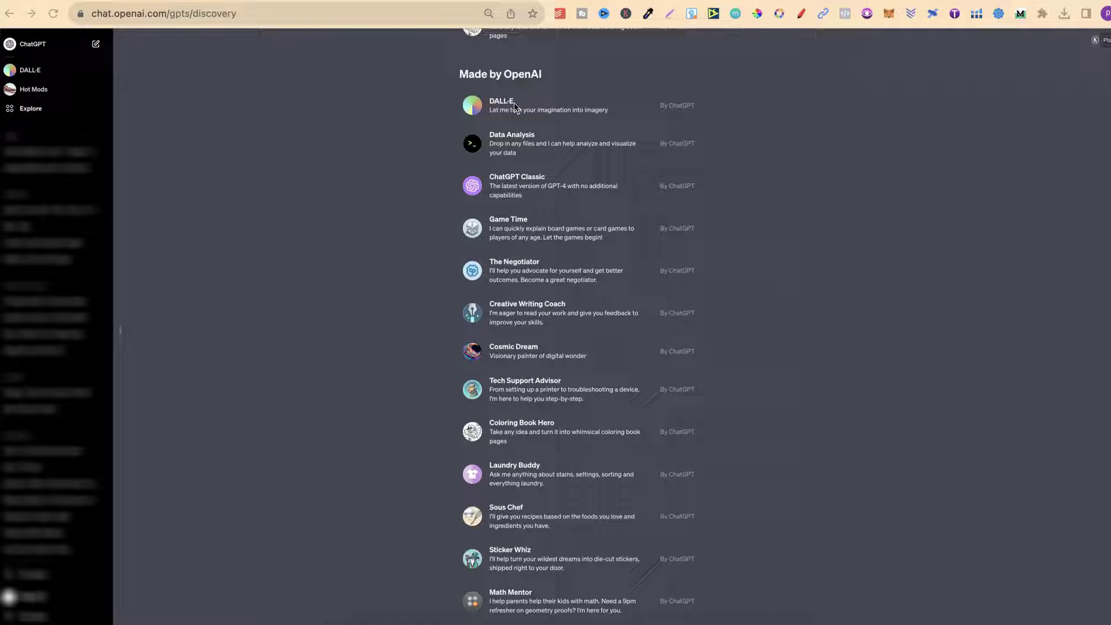
{"action": "scroll", "coordinate": [849, 385], "scroll_direction": "down", "scroll_amount": 2}
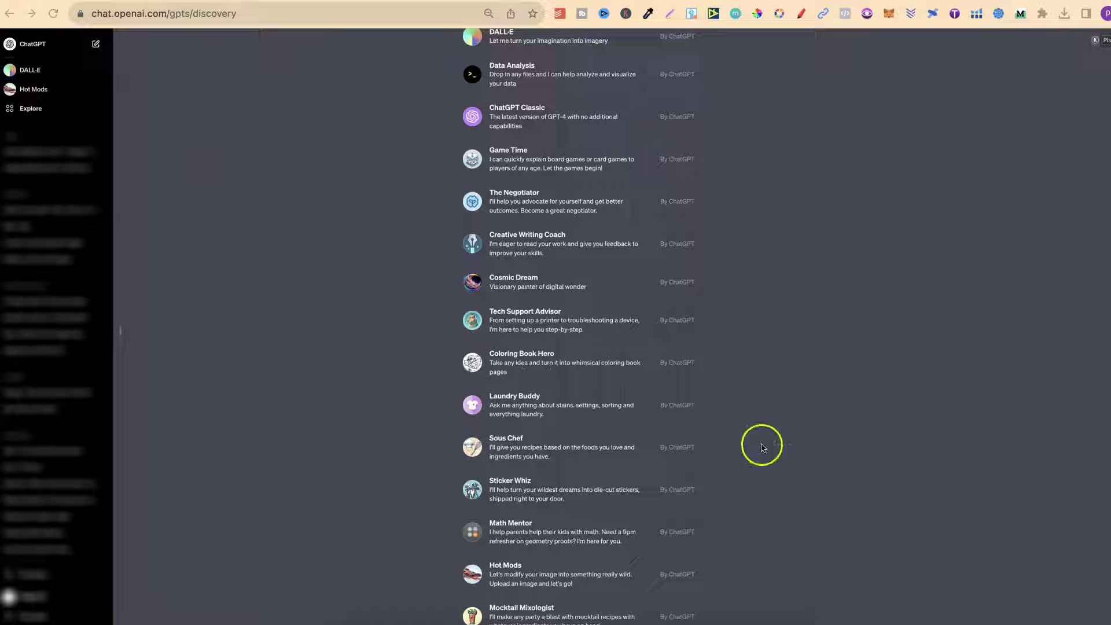
{"action": "scroll", "coordinate": [813, 486], "scroll_direction": "down", "scroll_amount": 3}
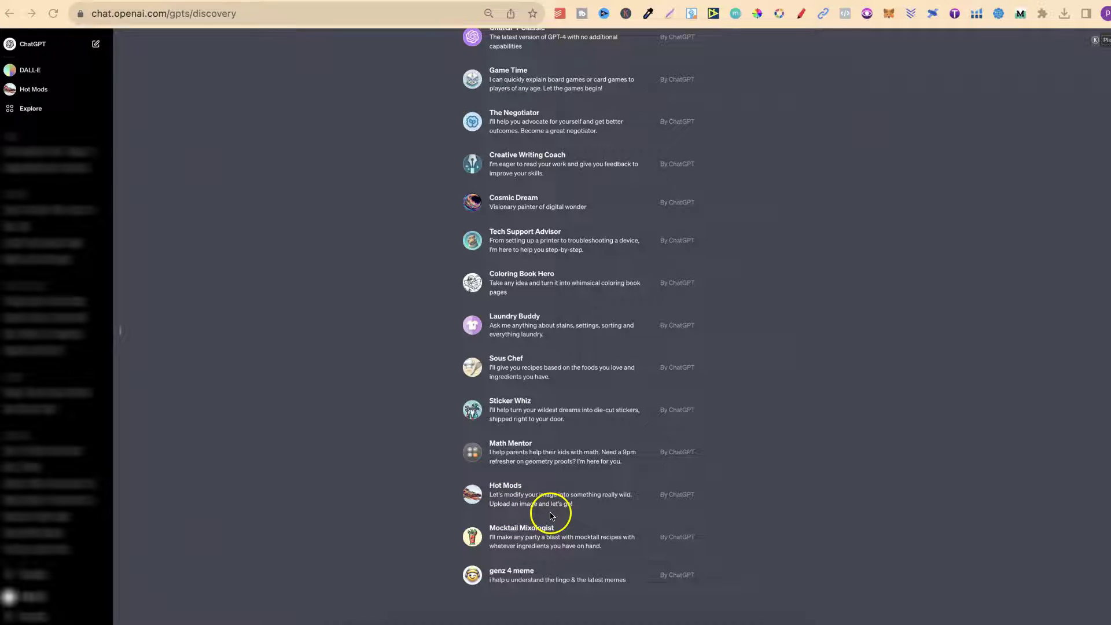
{"action": "left_click", "coordinate": [586, 513]}
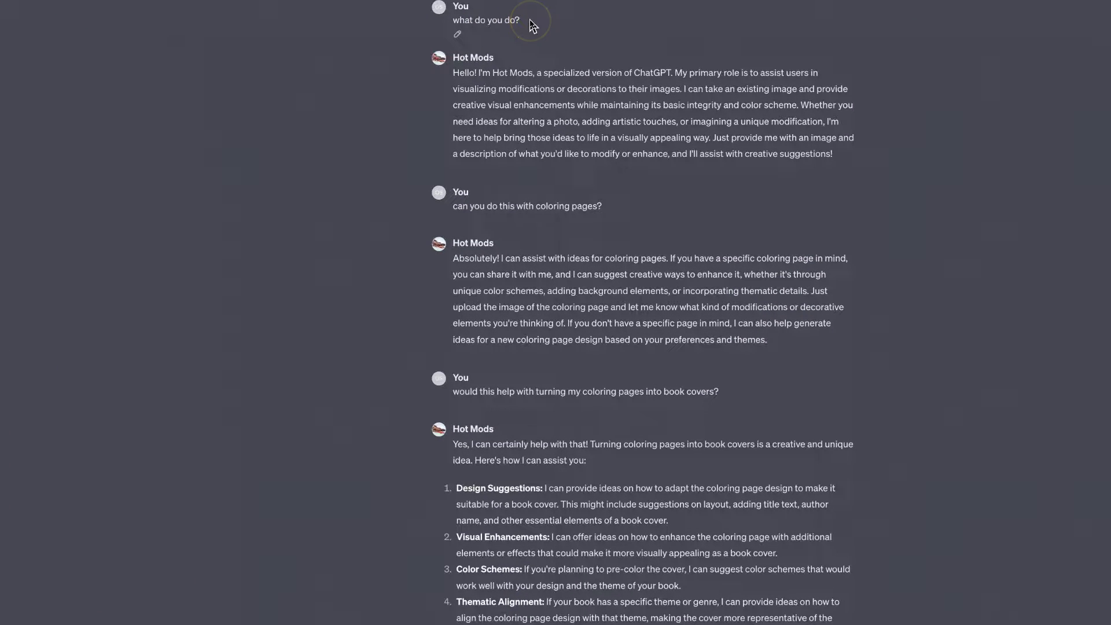
{"action": "left_click", "coordinate": [950, 181]}
{"action": "mouse_move", "coordinate": [514, 211]}
{"action": "scroll", "coordinate": [1008, 326], "scroll_direction": "down", "scroll_amount": 3}
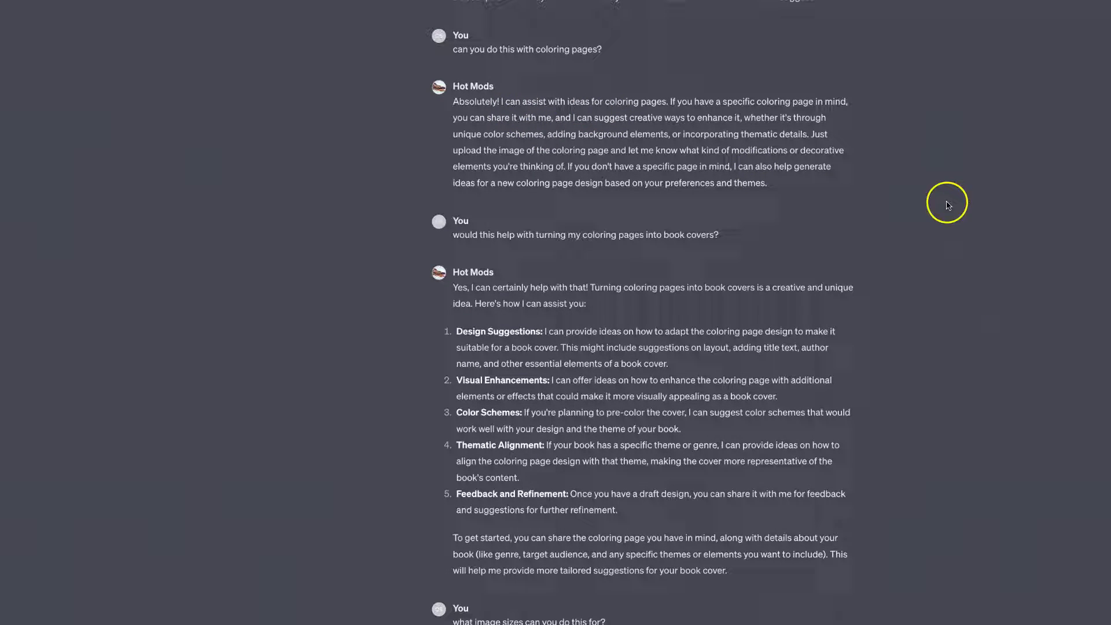
{"action": "left_click_drag", "start_coordinate": [948, 204], "coordinate": [942, 188]}
{"action": "scroll", "coordinate": [984, 385], "scroll_direction": "down", "scroll_amount": 3}
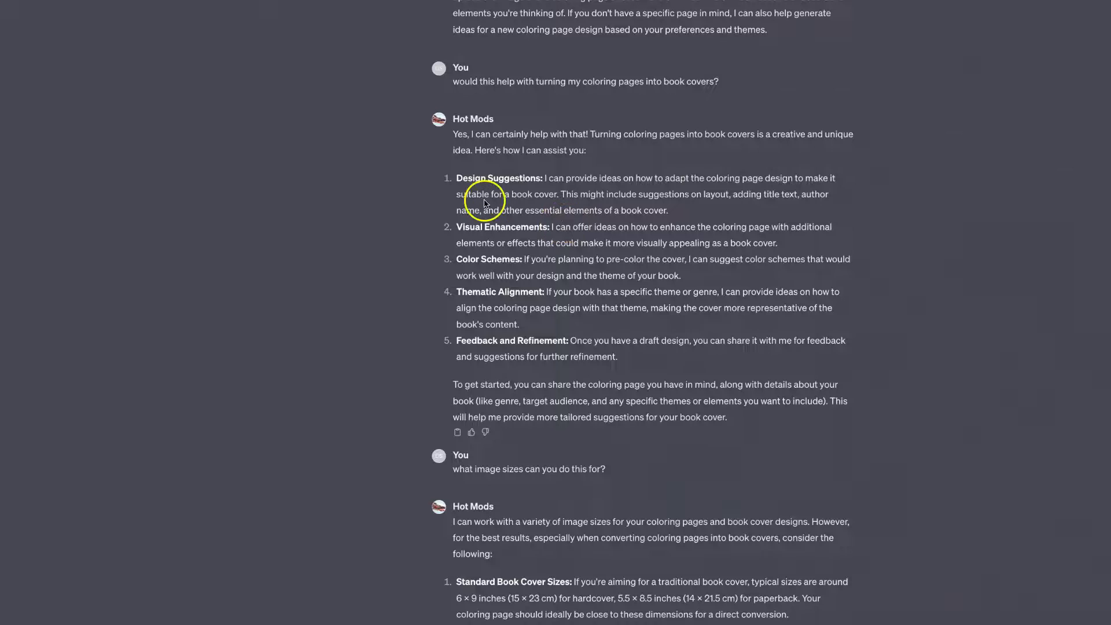
{"action": "left_click_drag", "start_coordinate": [457, 178], "coordinate": [545, 178]}
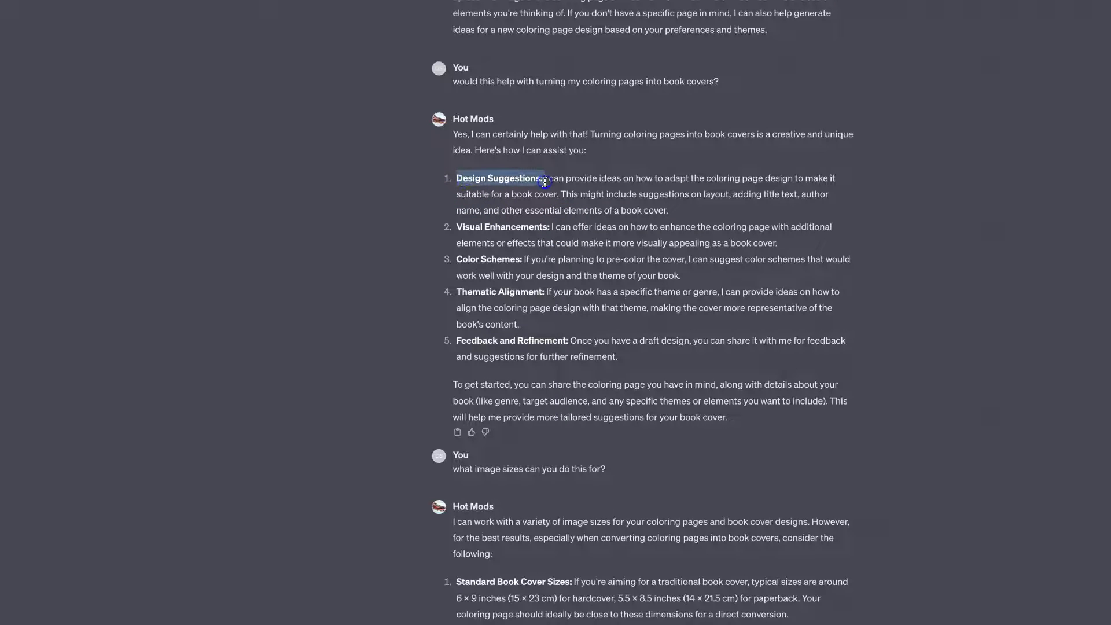
{"action": "left_click_drag", "start_coordinate": [457, 226], "coordinate": [550, 227]}
{"action": "left_click", "coordinate": [465, 255]}
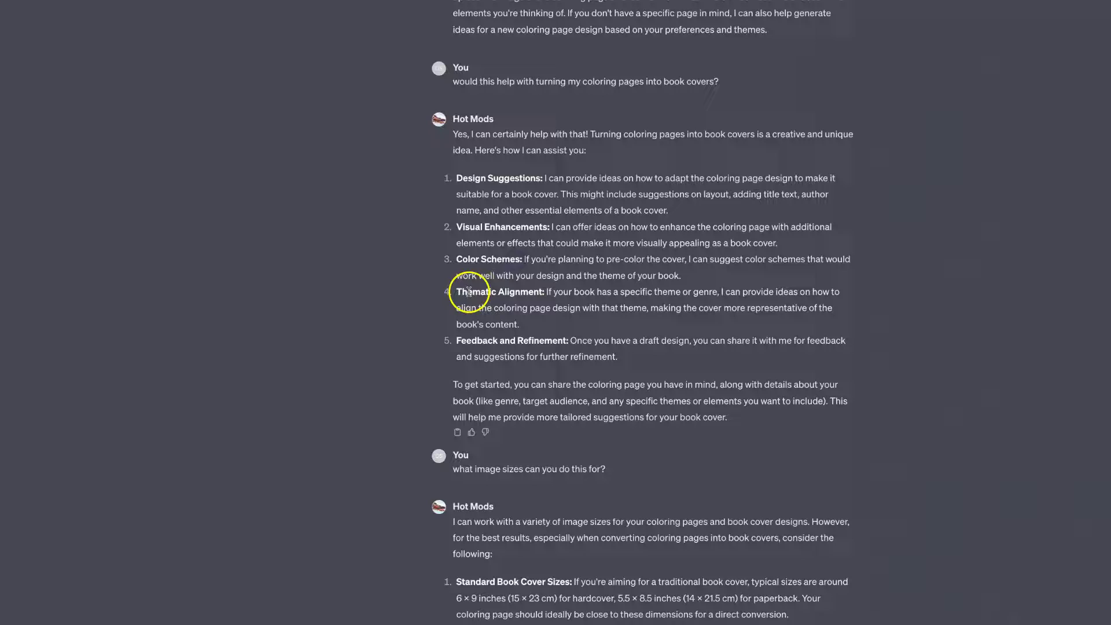
{"action": "left_click_drag", "start_coordinate": [456, 292], "coordinate": [544, 292]}
{"action": "left_click_drag", "start_coordinate": [457, 342], "coordinate": [561, 344]}
{"action": "scroll", "coordinate": [1029, 503], "scroll_direction": "down", "scroll_amount": 6}
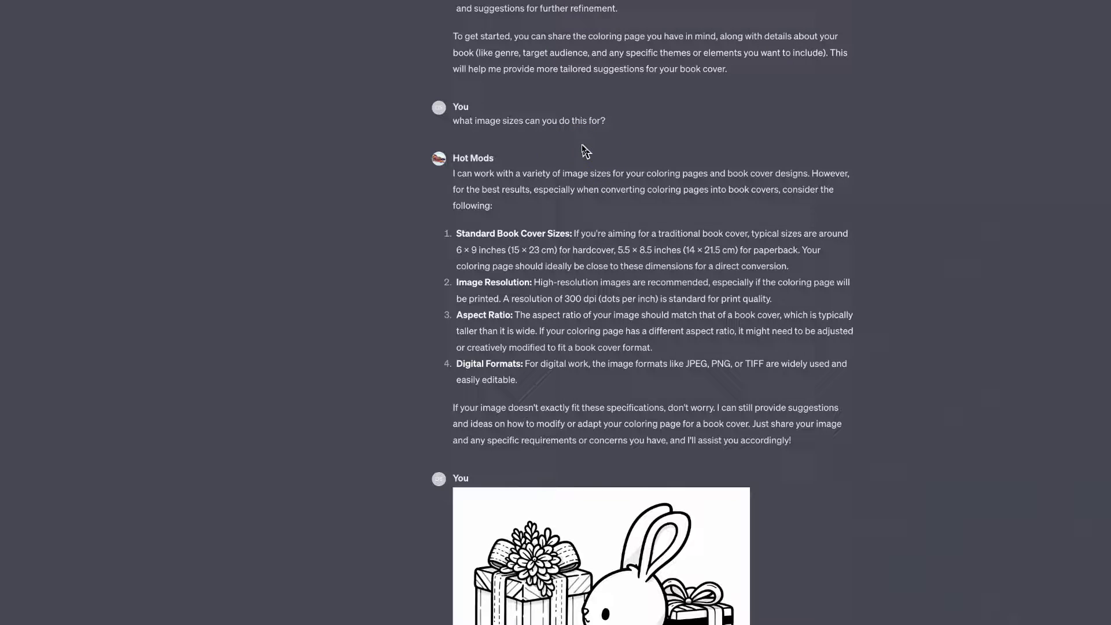
{"action": "left_click_drag", "start_coordinate": [457, 234], "coordinate": [546, 243]}
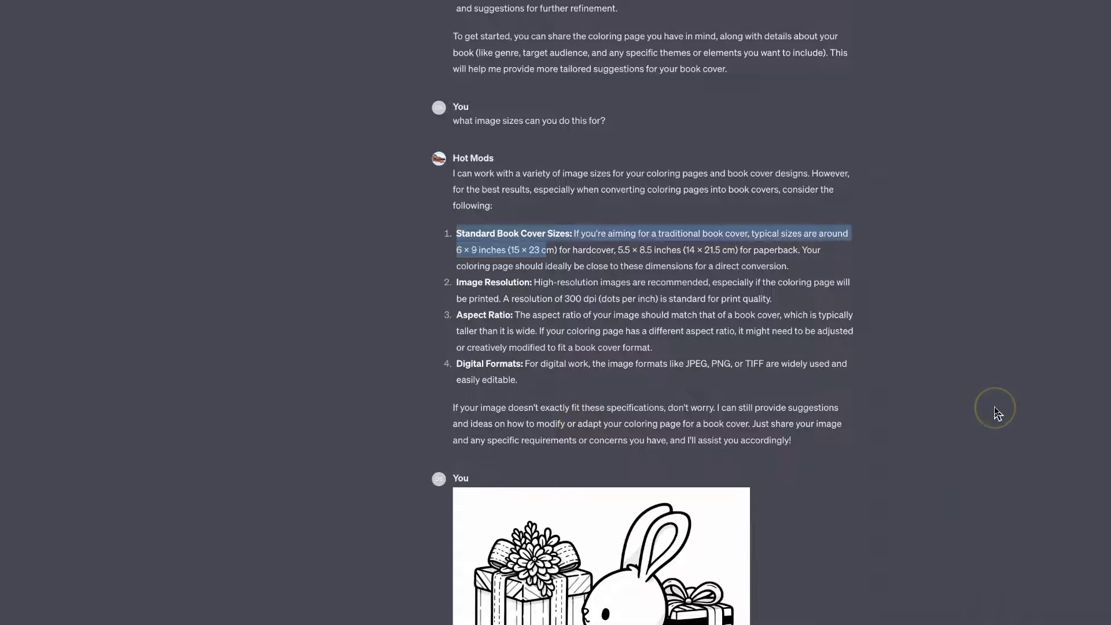
{"action": "scroll", "coordinate": [904, 460], "scroll_direction": "down", "scroll_amount": 1}
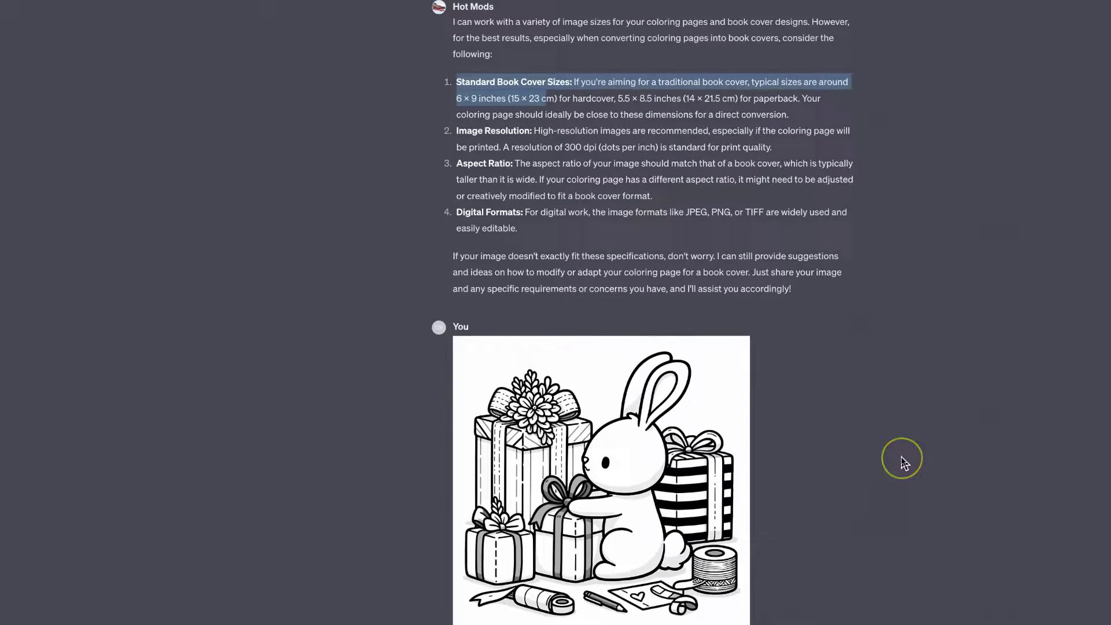
{"action": "scroll", "coordinate": [902, 457], "scroll_direction": "down", "scroll_amount": 4}
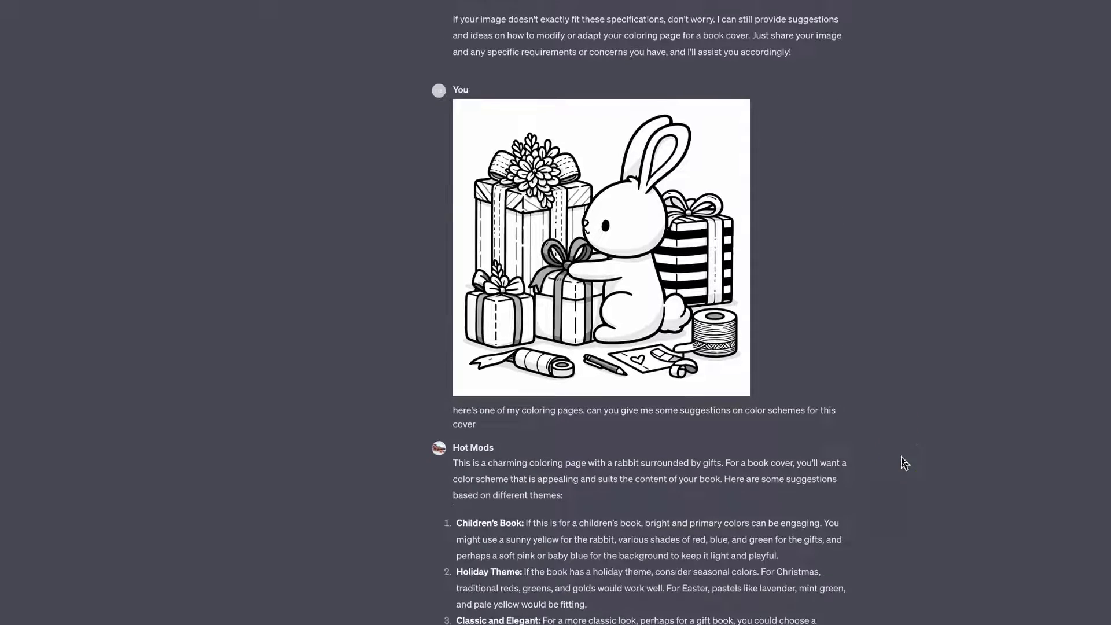
{"action": "scroll", "coordinate": [902, 457], "scroll_direction": "down", "scroll_amount": 1}
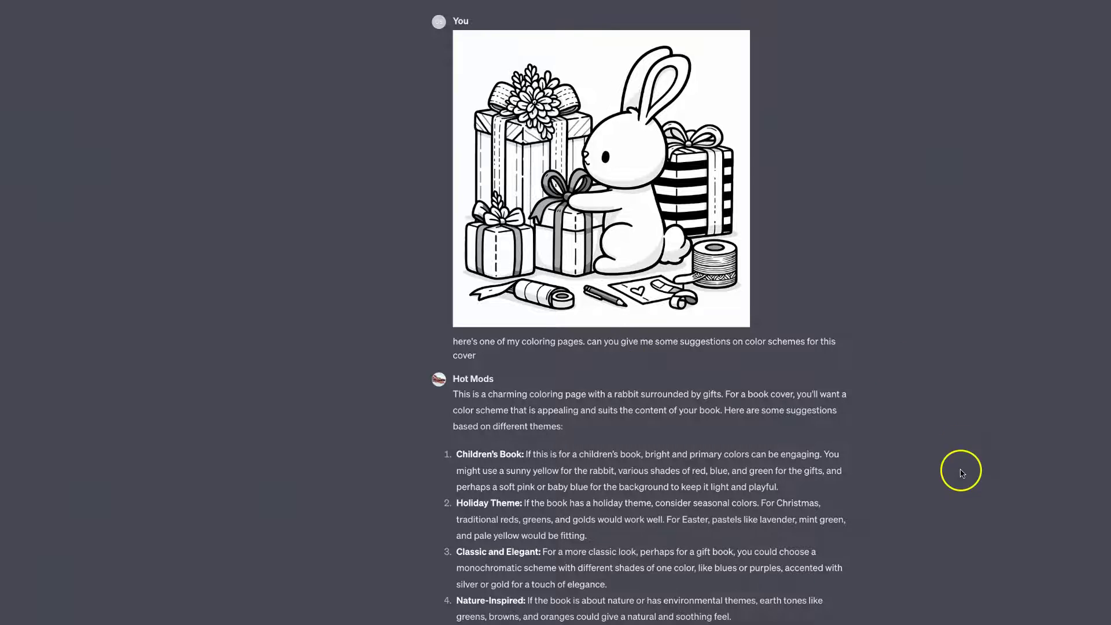
{"action": "scroll", "coordinate": [961, 476], "scroll_direction": "down", "scroll_amount": 3}
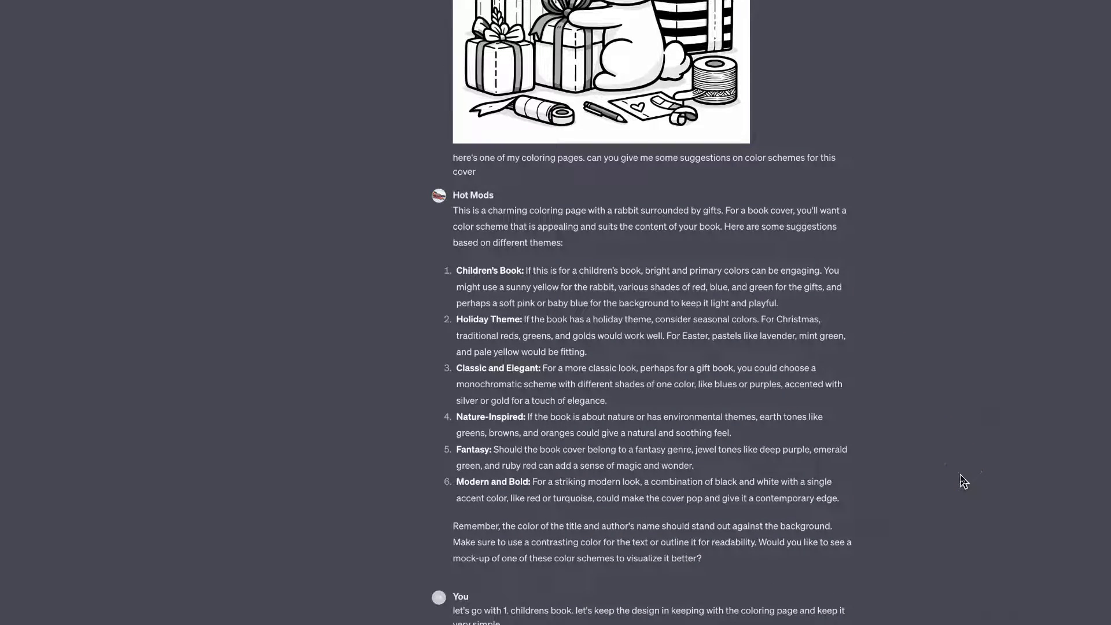
{"action": "left_click", "coordinate": [461, 273]}
{"action": "left_click_drag", "start_coordinate": [461, 273], "coordinate": [512, 272]}
{"action": "left_click_drag", "start_coordinate": [463, 321], "coordinate": [520, 320]}
{"action": "left_click_drag", "start_coordinate": [457, 369], "coordinate": [525, 368]}
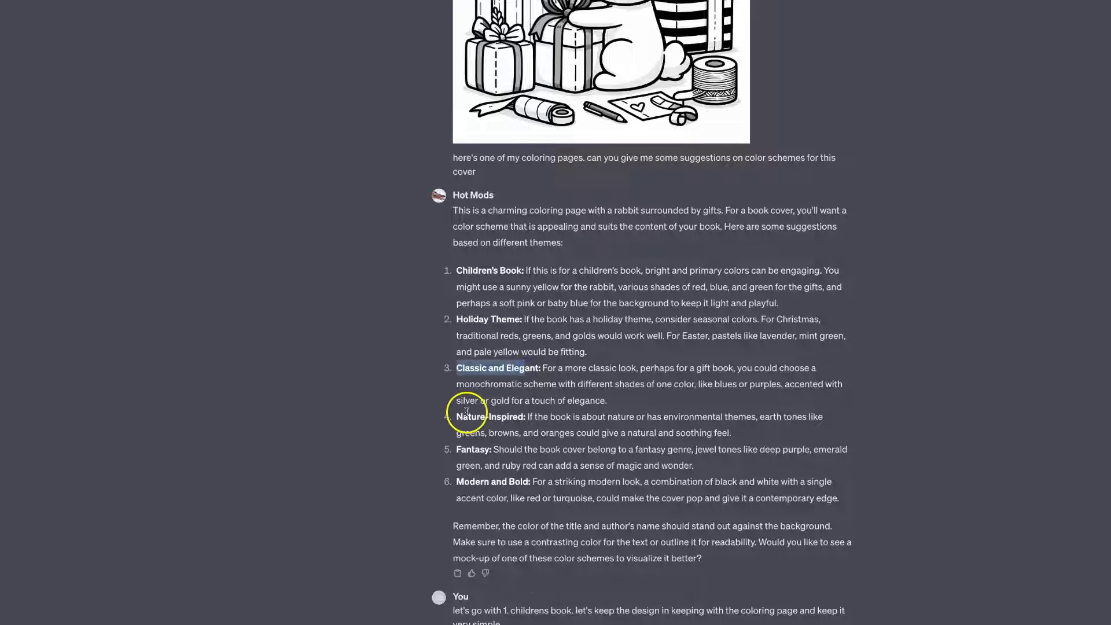
{"action": "left_click_drag", "start_coordinate": [457, 416], "coordinate": [525, 417]}
{"action": "left_click_drag", "start_coordinate": [458, 450], "coordinate": [528, 483]}
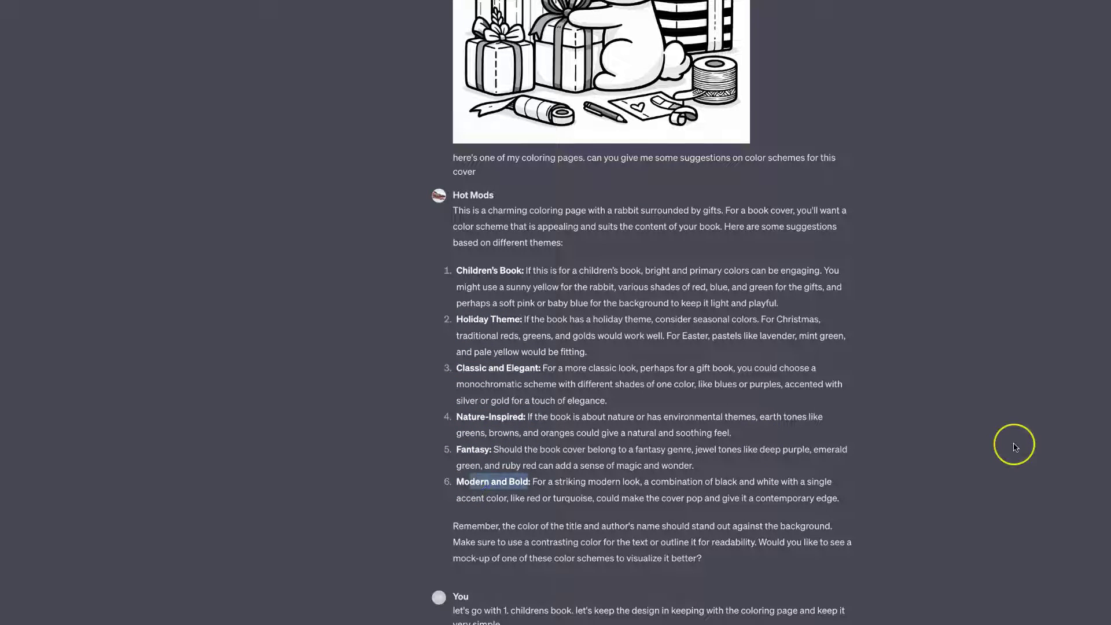
{"action": "scroll", "coordinate": [1015, 447], "scroll_direction": "down", "scroll_amount": 9}
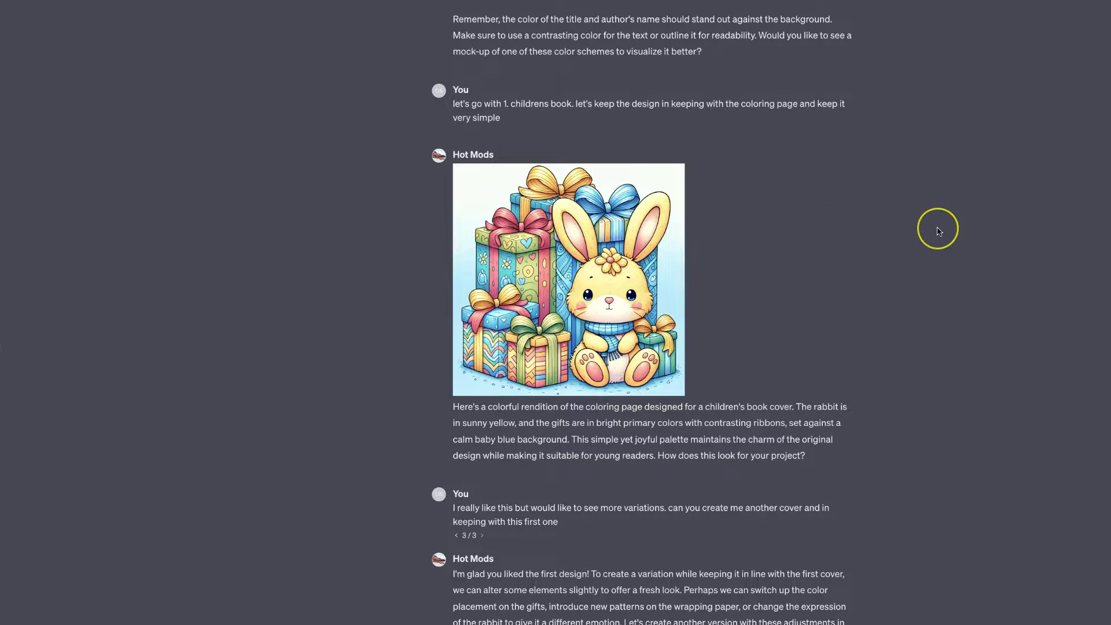
{"action": "scroll", "coordinate": [935, 228], "scroll_direction": "up", "scroll_amount": 15}
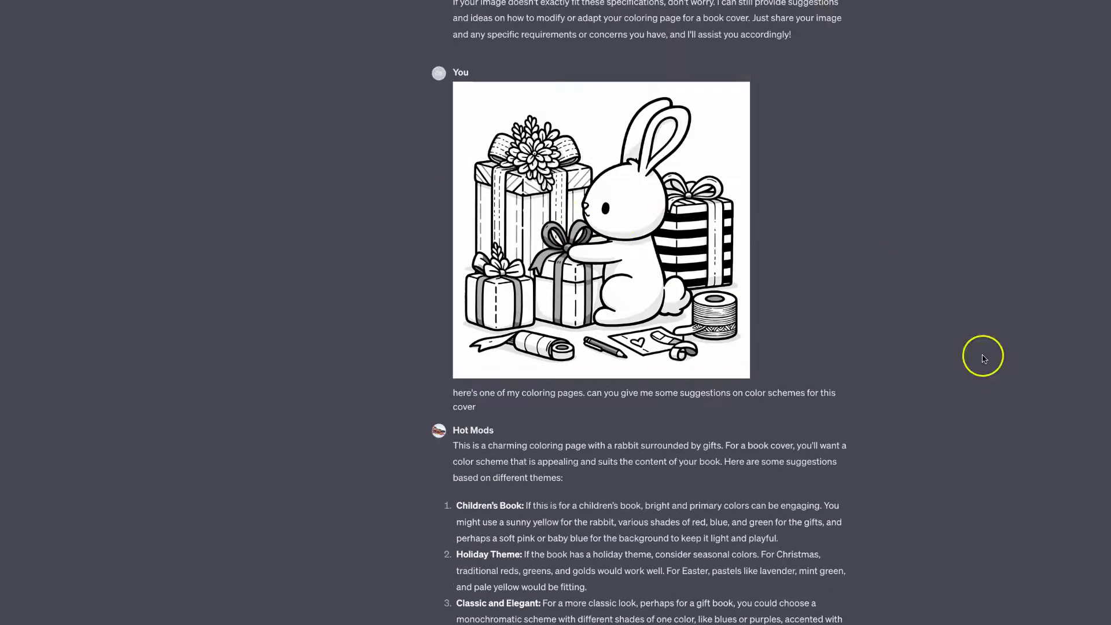
{"action": "scroll", "coordinate": [984, 359], "scroll_direction": "down", "scroll_amount": 15}
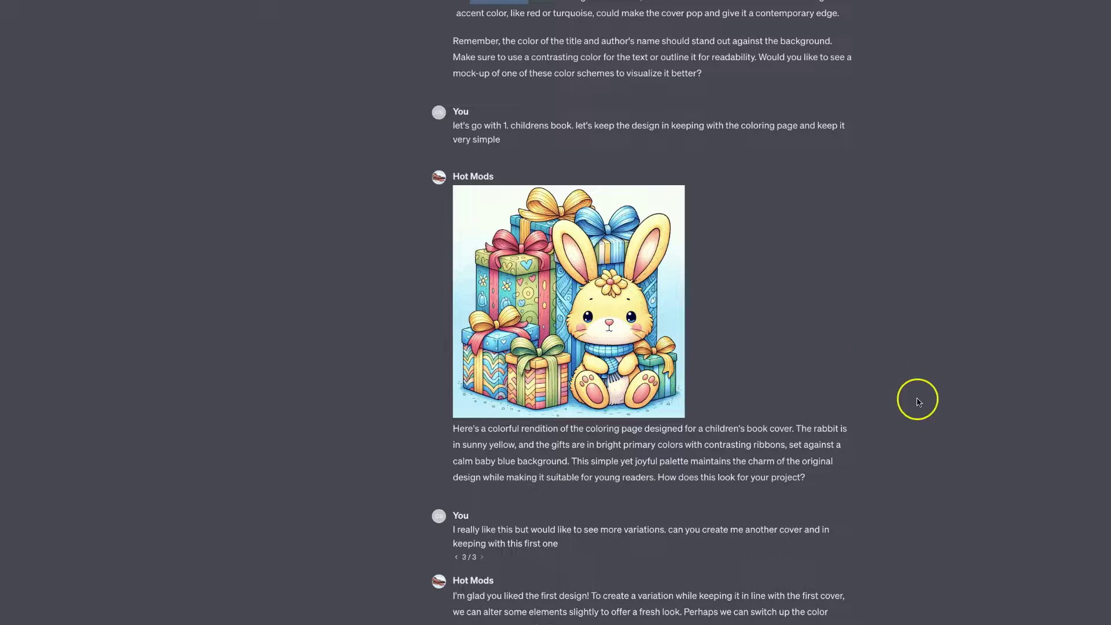
{"action": "scroll", "coordinate": [952, 467], "scroll_direction": "down", "scroll_amount": 4}
{"action": "scroll", "coordinate": [956, 472], "scroll_direction": "down", "scroll_amount": 5}
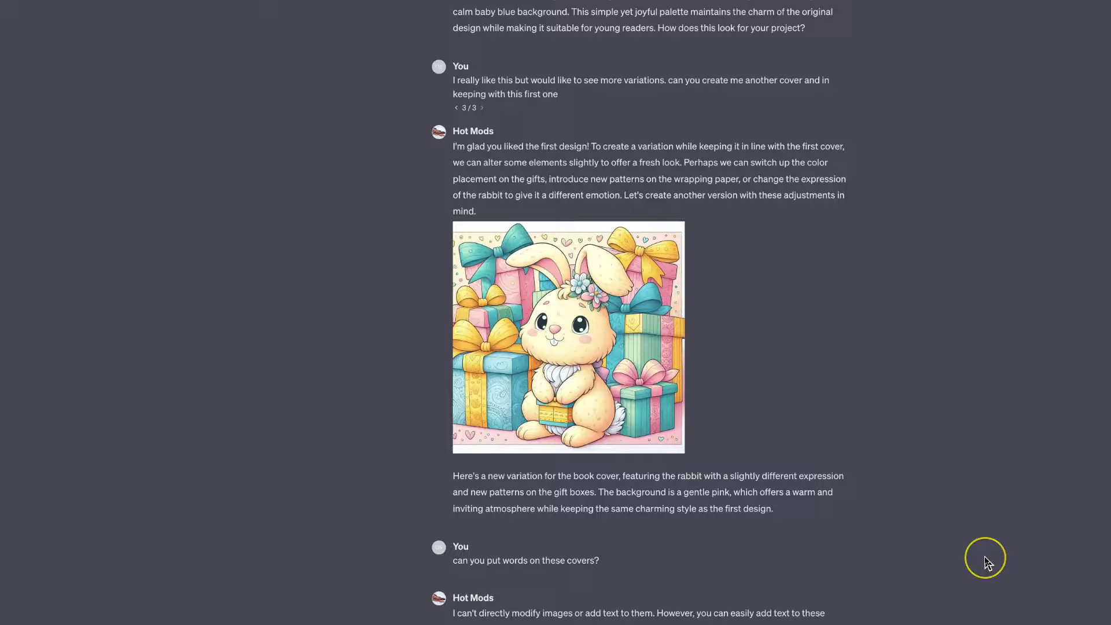
{"action": "scroll", "coordinate": [985, 561], "scroll_direction": "down", "scroll_amount": 7}
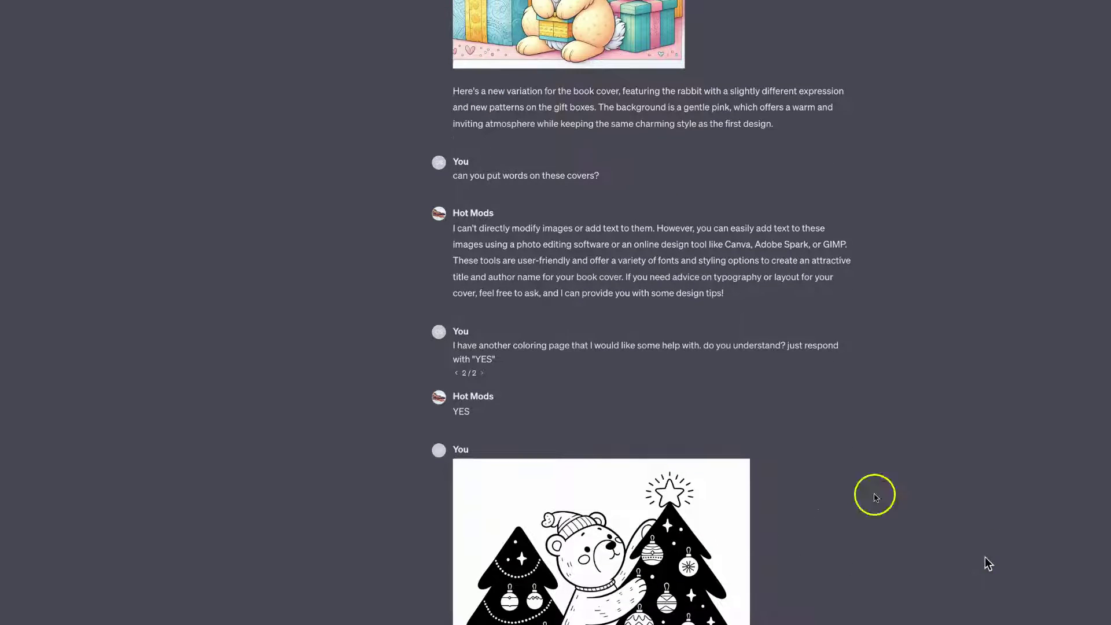
{"action": "mouse_move", "coordinate": [526, 175]}
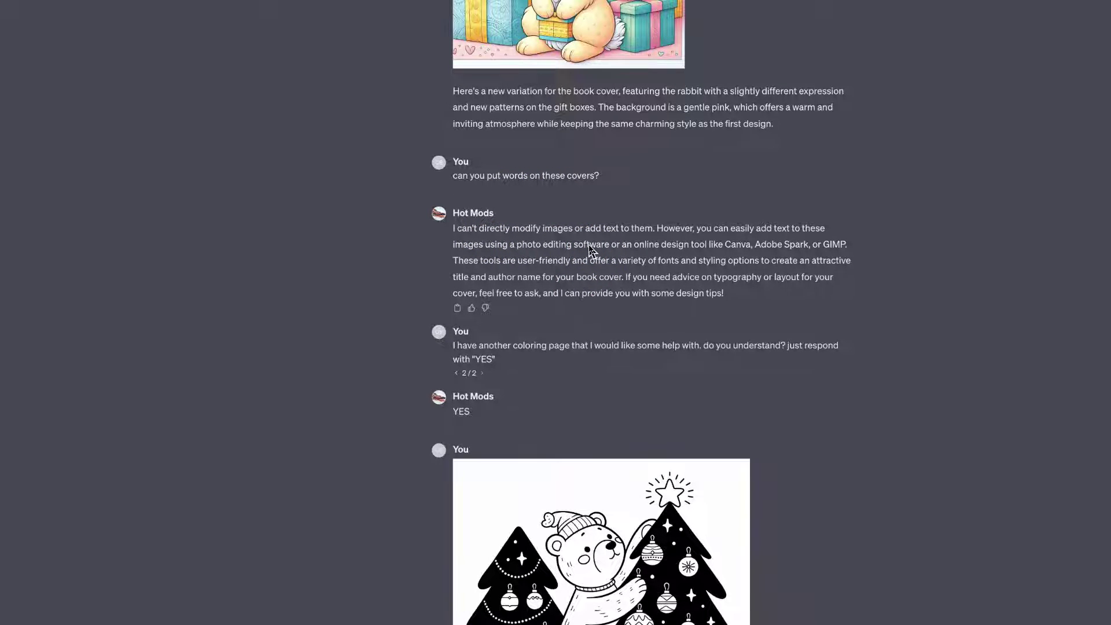
{"action": "scroll", "coordinate": [885, 411], "scroll_direction": "down", "scroll_amount": 2}
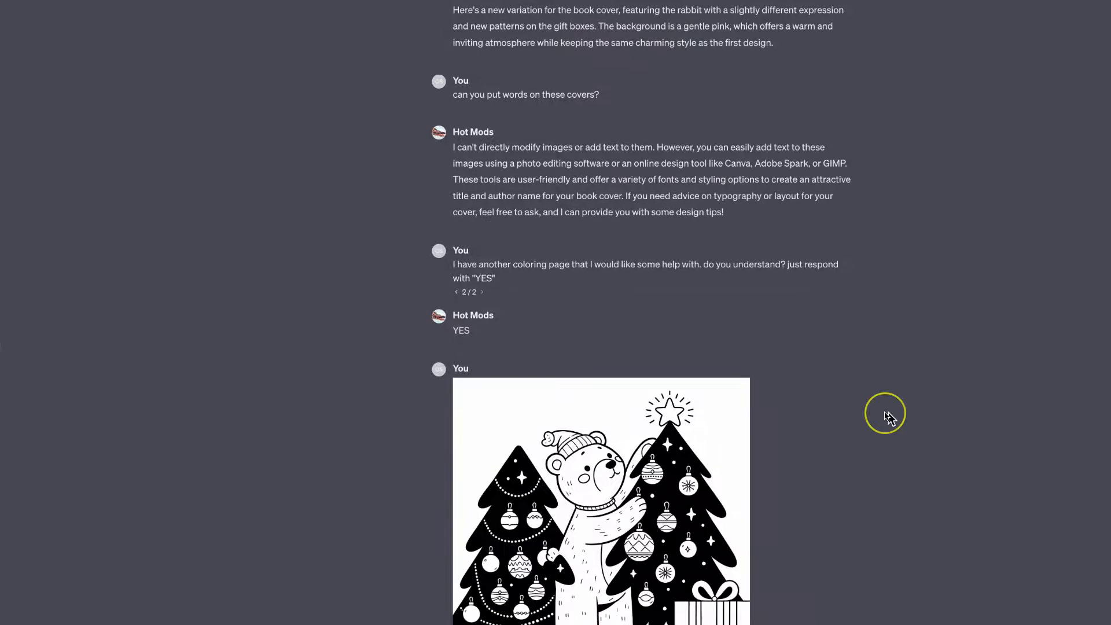
{"action": "scroll", "coordinate": [889, 418], "scroll_direction": "down", "scroll_amount": 1}
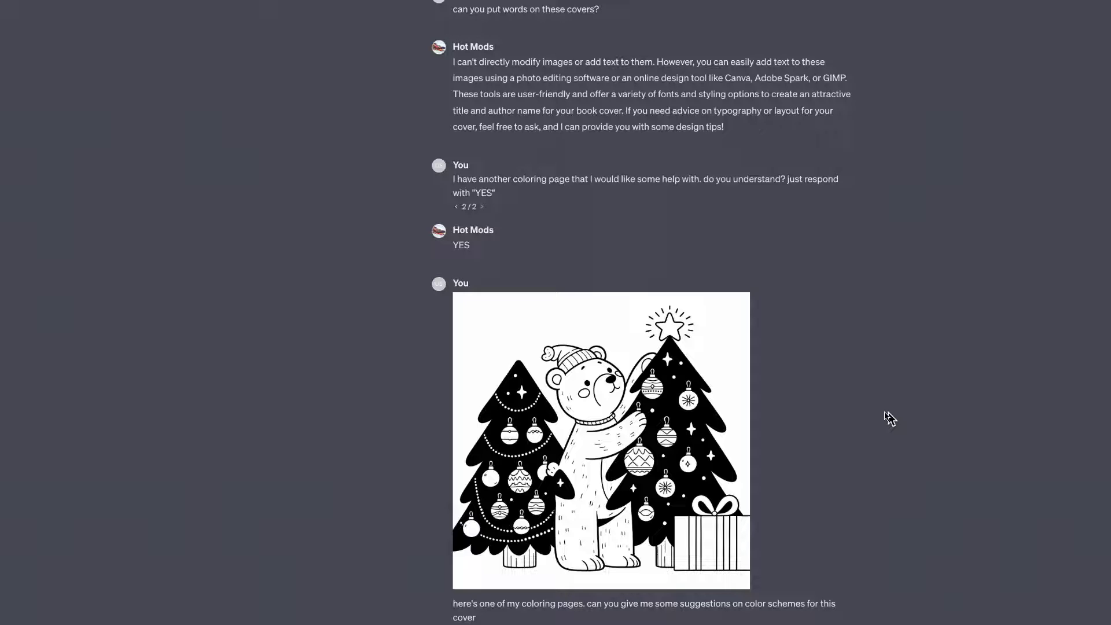
{"action": "left_click", "coordinate": [928, 359]}
{"action": "scroll", "coordinate": [930, 364], "scroll_direction": "down", "scroll_amount": 4}
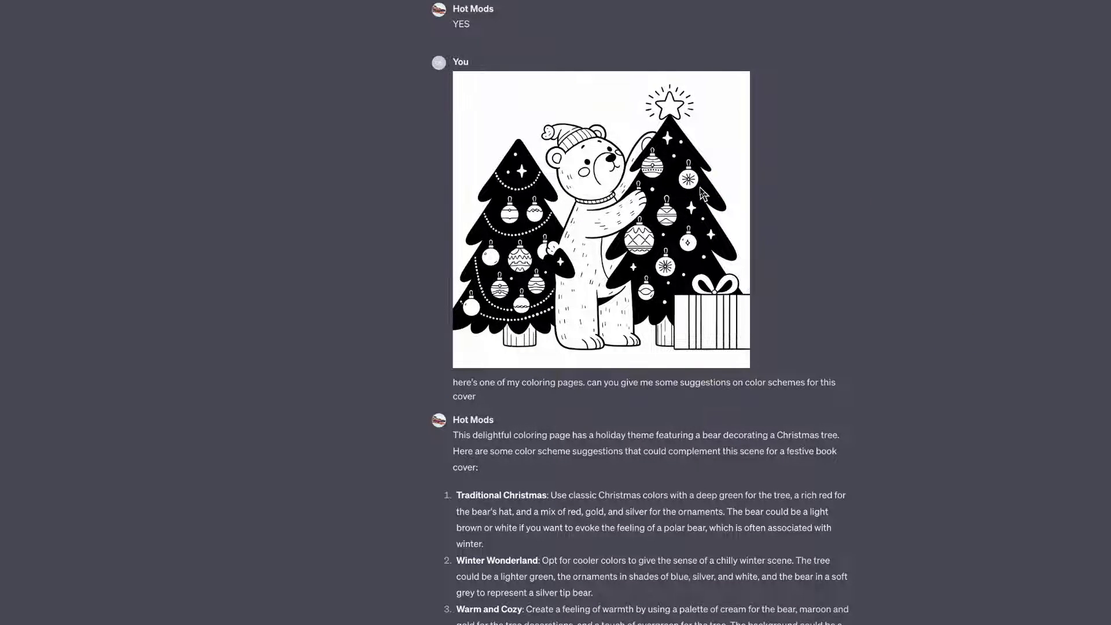
{"action": "scroll", "coordinate": [1020, 390], "scroll_direction": "down", "scroll_amount": 4}
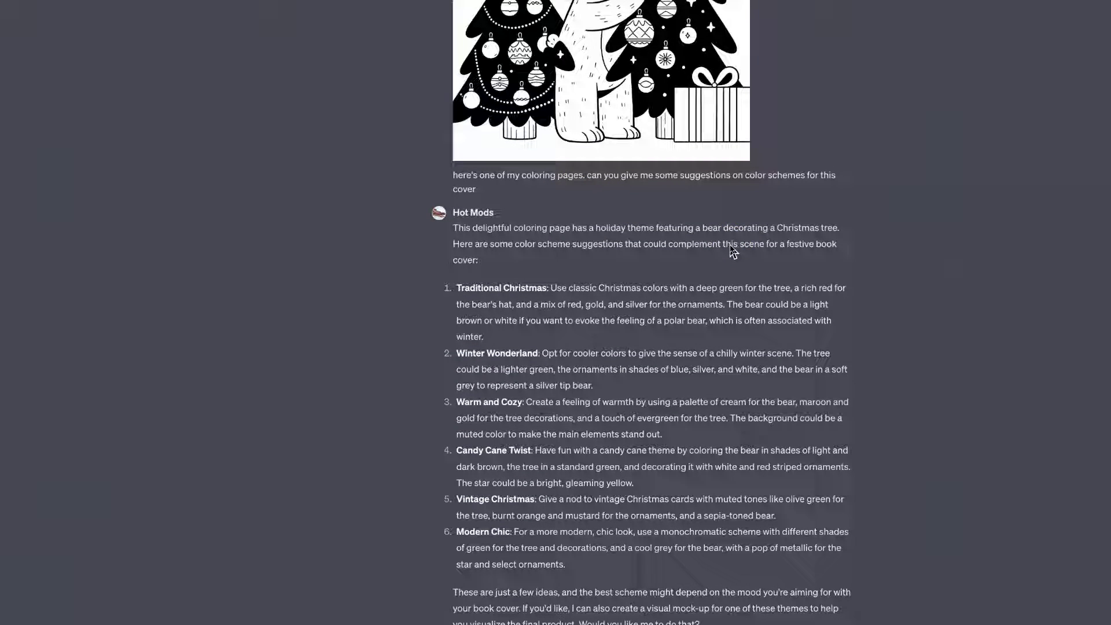
{"action": "scroll", "coordinate": [1000, 376], "scroll_direction": "down", "scroll_amount": 2}
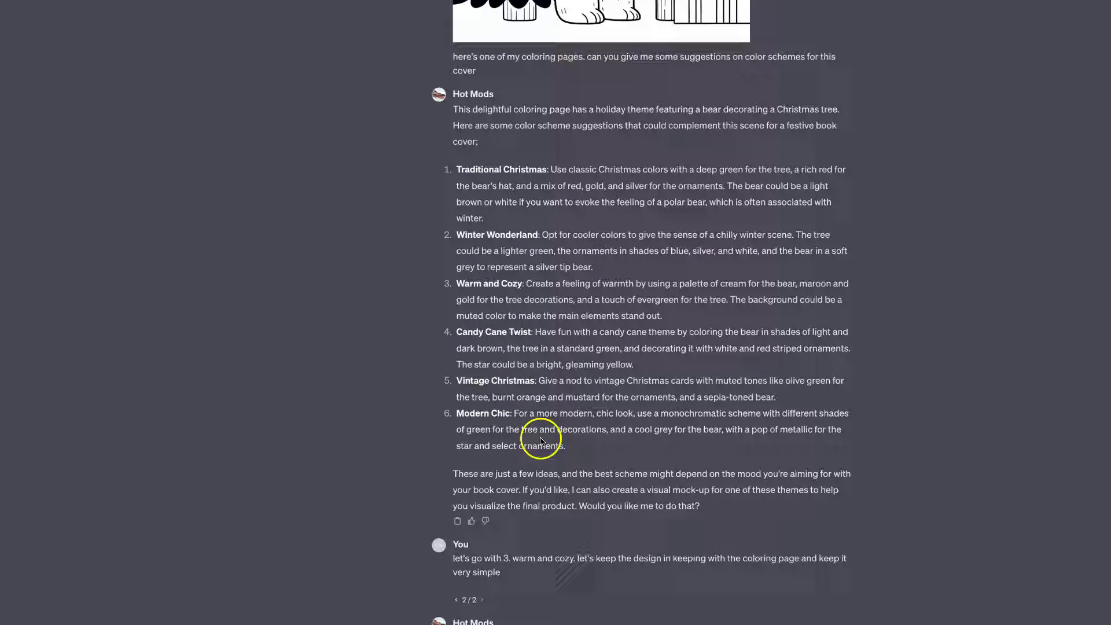
{"action": "scroll", "coordinate": [1002, 417], "scroll_direction": "down", "scroll_amount": 8}
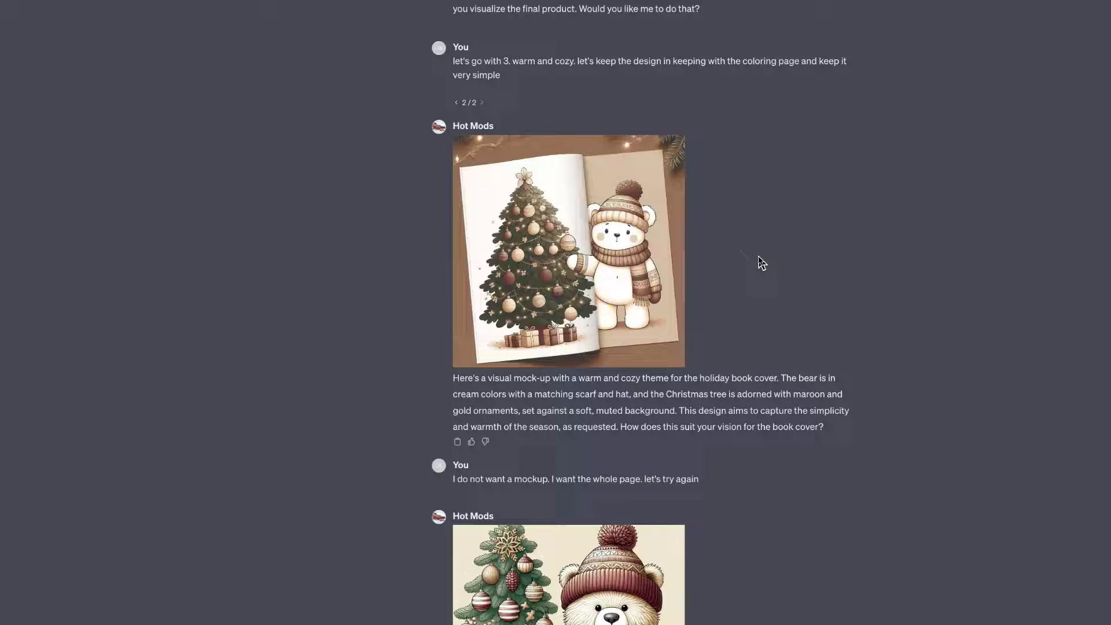
{"action": "left_click", "coordinate": [936, 411]}
{"action": "scroll", "coordinate": [938, 417], "scroll_direction": "down", "scroll_amount": 3}
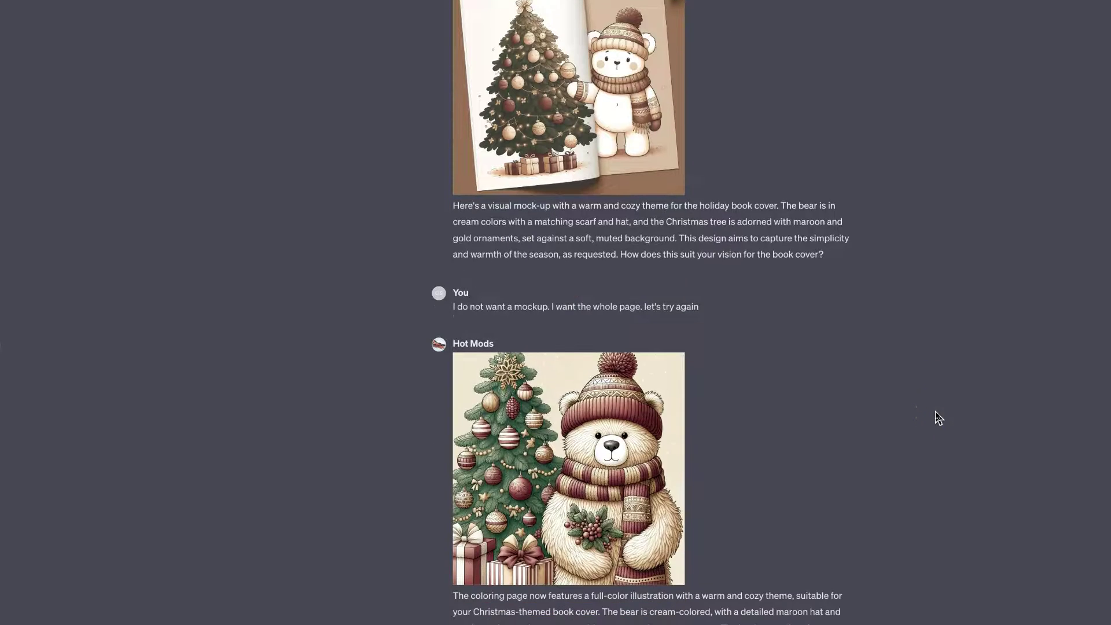
{"action": "scroll", "coordinate": [938, 417], "scroll_direction": "down", "scroll_amount": 2}
{"action": "left_click", "coordinate": [621, 320]}
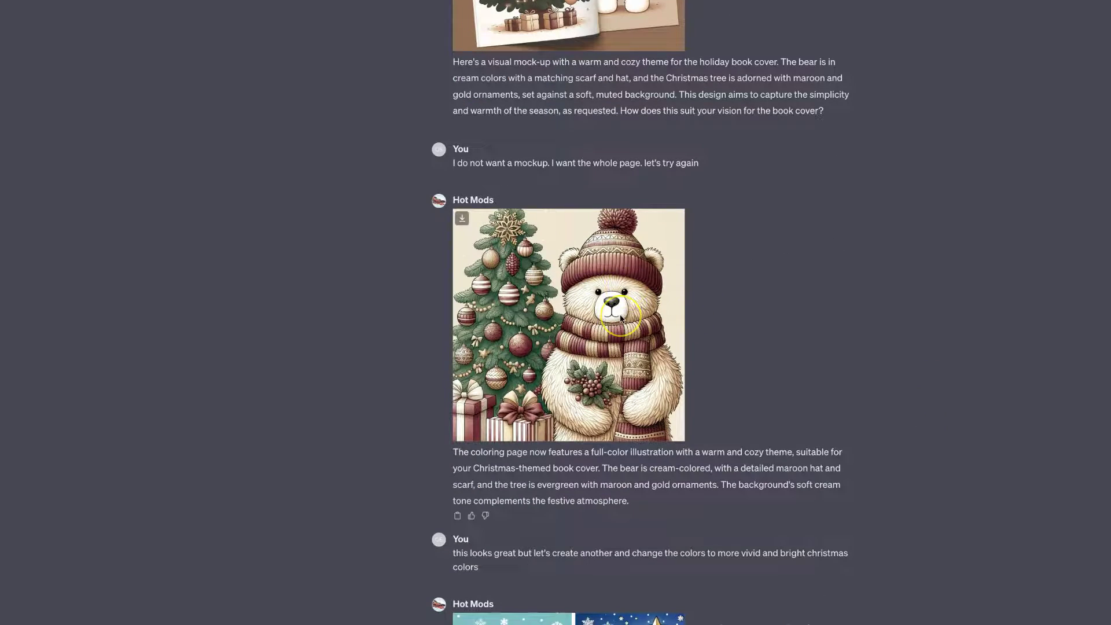
{"action": "left_click", "coordinate": [589, 374]}
{"action": "scroll", "coordinate": [854, 529], "scroll_direction": "down", "scroll_amount": 5}
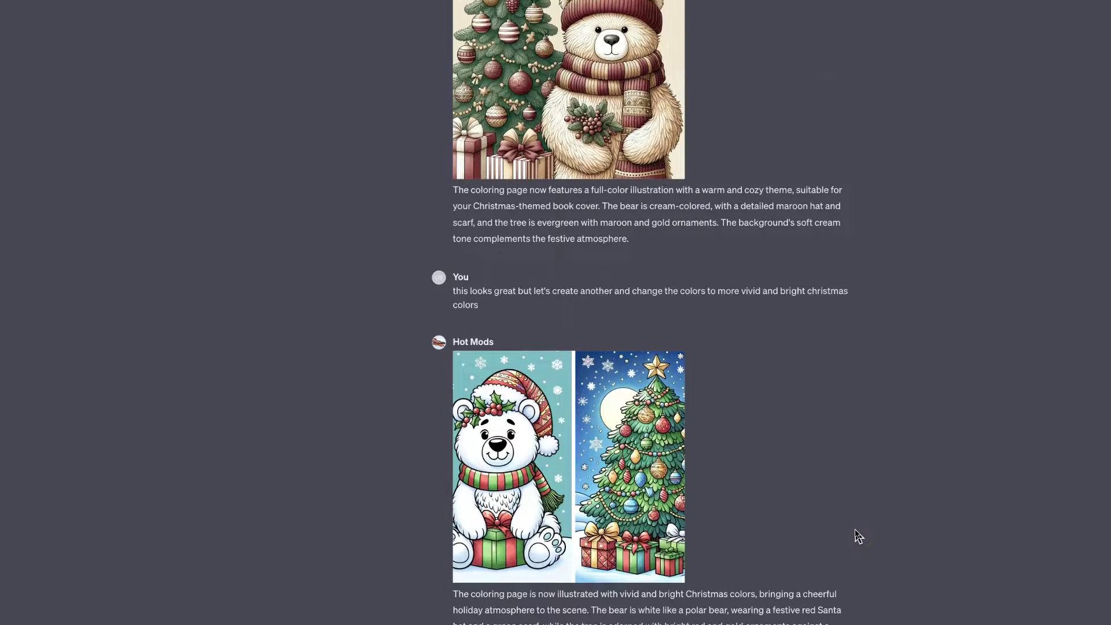
{"action": "scroll", "coordinate": [858, 536], "scroll_direction": "down", "scroll_amount": 2}
{"action": "left_click", "coordinate": [611, 285]}
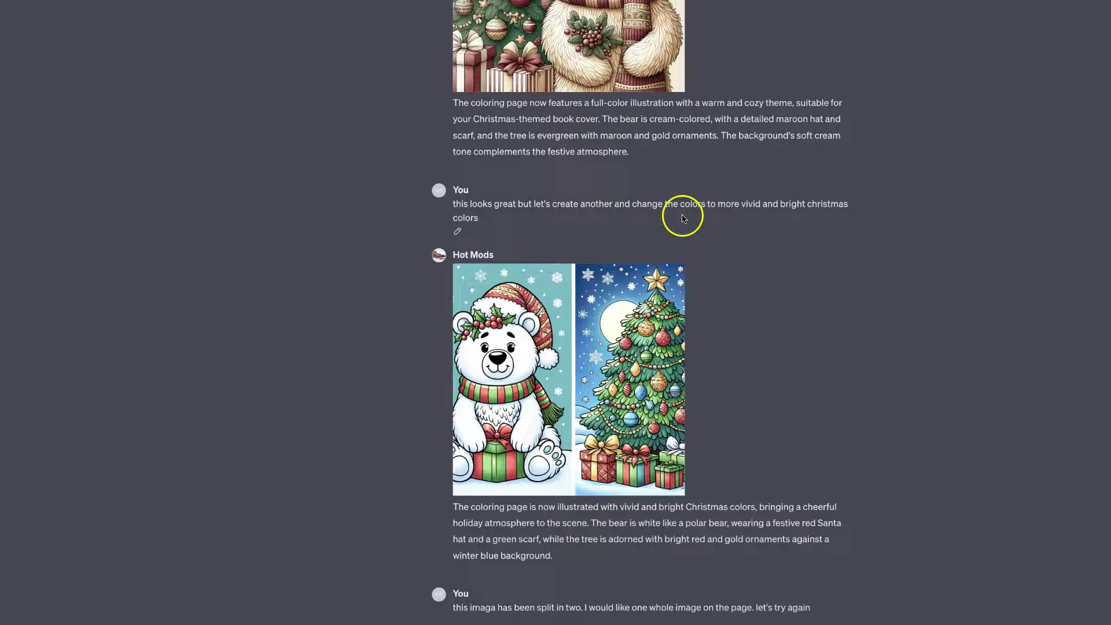
Step: Scroll to the single-scene polar bear and Christmas tree cover and view it full-size
{"action": "scroll", "coordinate": [888, 327], "scroll_direction": "down", "scroll_amount": 3}
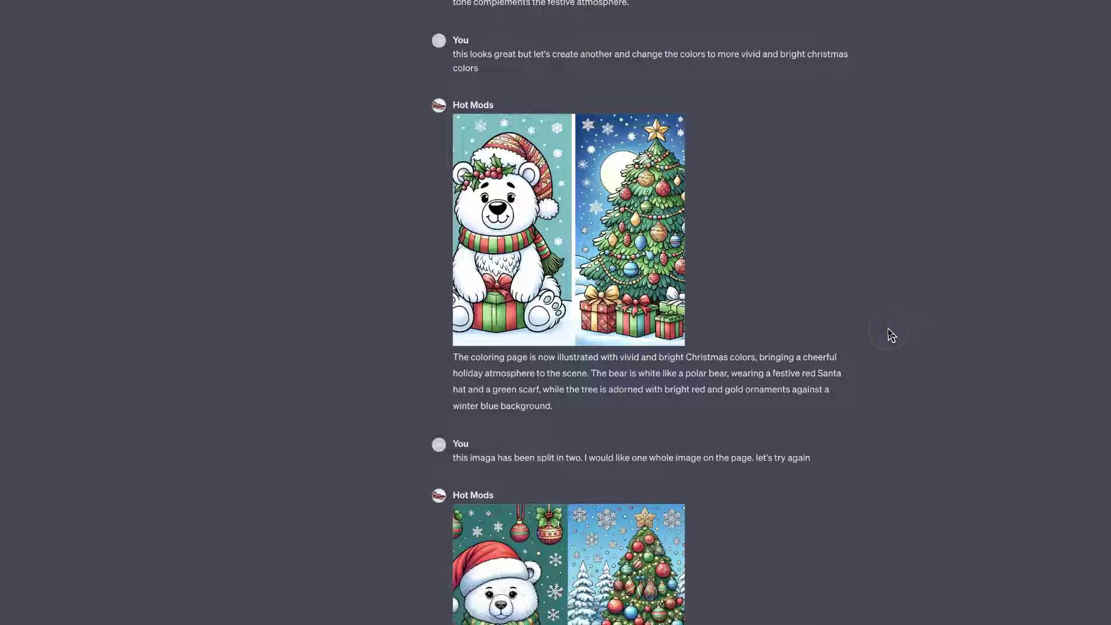
{"action": "left_click", "coordinate": [888, 328]}
{"action": "left_click", "coordinate": [537, 198]}
{"action": "scroll", "coordinate": [995, 343], "scroll_direction": "down", "scroll_amount": 3}
{"action": "scroll", "coordinate": [996, 346], "scroll_direction": "down", "scroll_amount": 1}
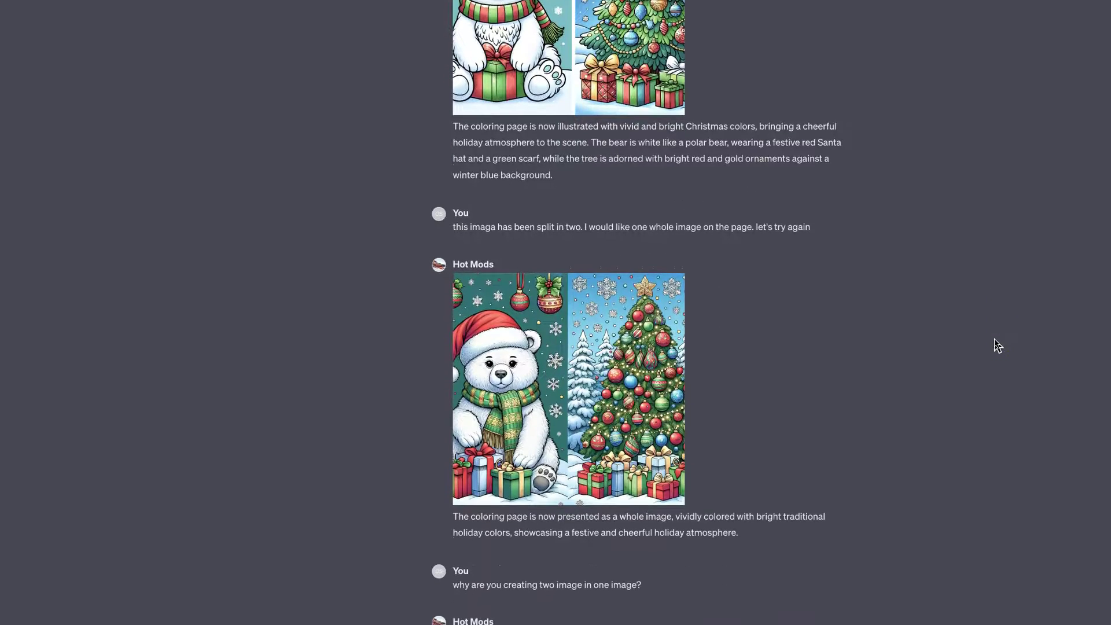
{"action": "scroll", "coordinate": [998, 345], "scroll_direction": "down", "scroll_amount": 1}
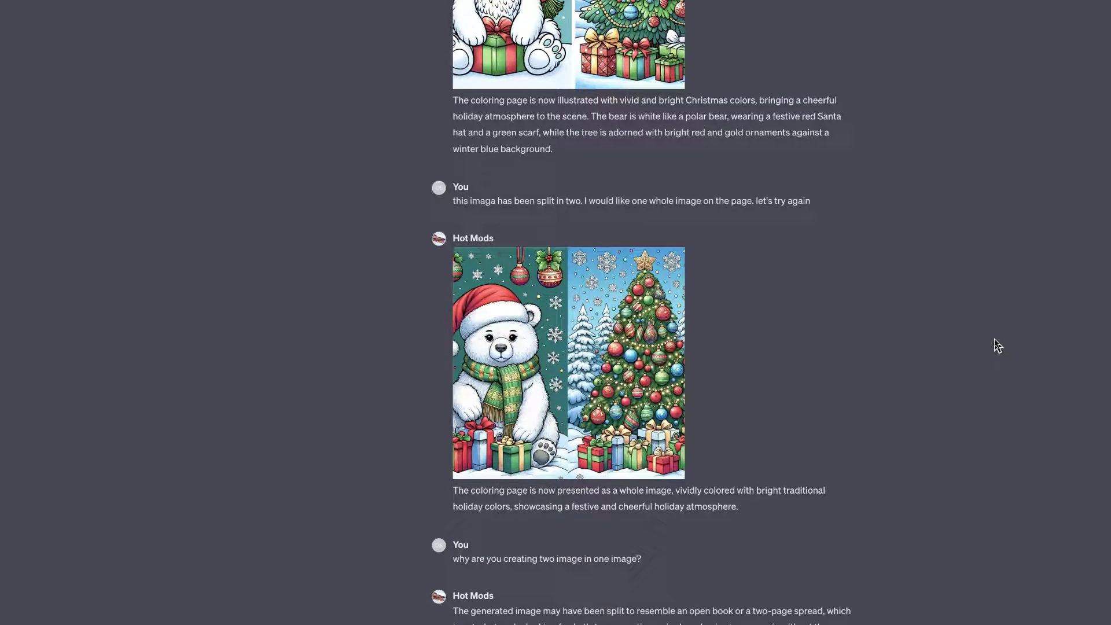
{"action": "scroll", "coordinate": [998, 345], "scroll_direction": "down", "scroll_amount": 6}
{"action": "left_click", "coordinate": [548, 257]}
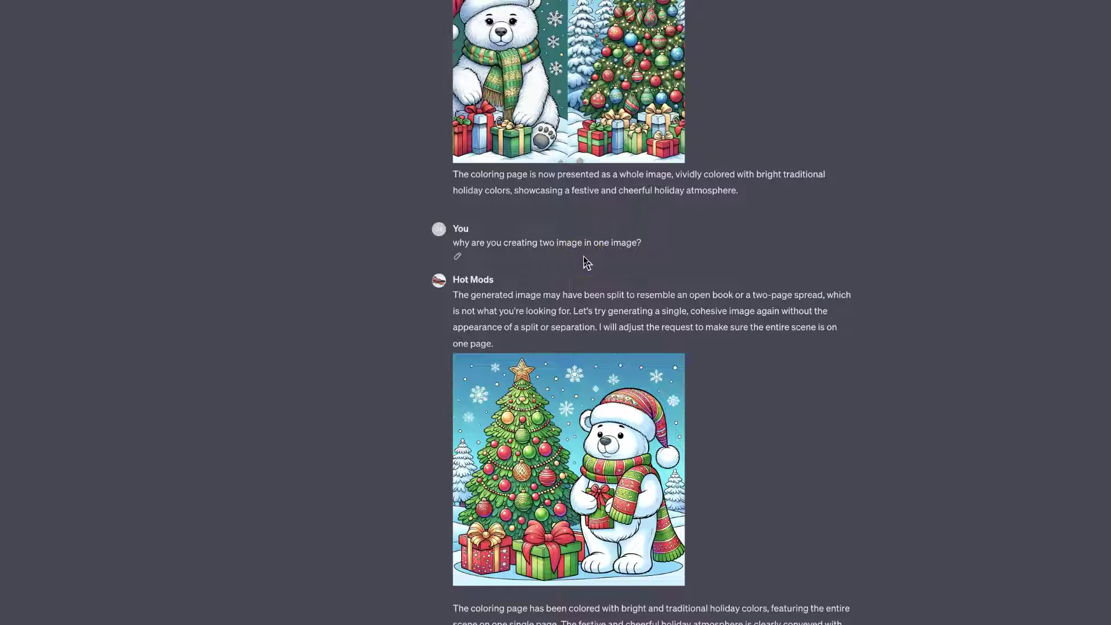
{"action": "scroll", "coordinate": [980, 449], "scroll_direction": "down", "scroll_amount": 1}
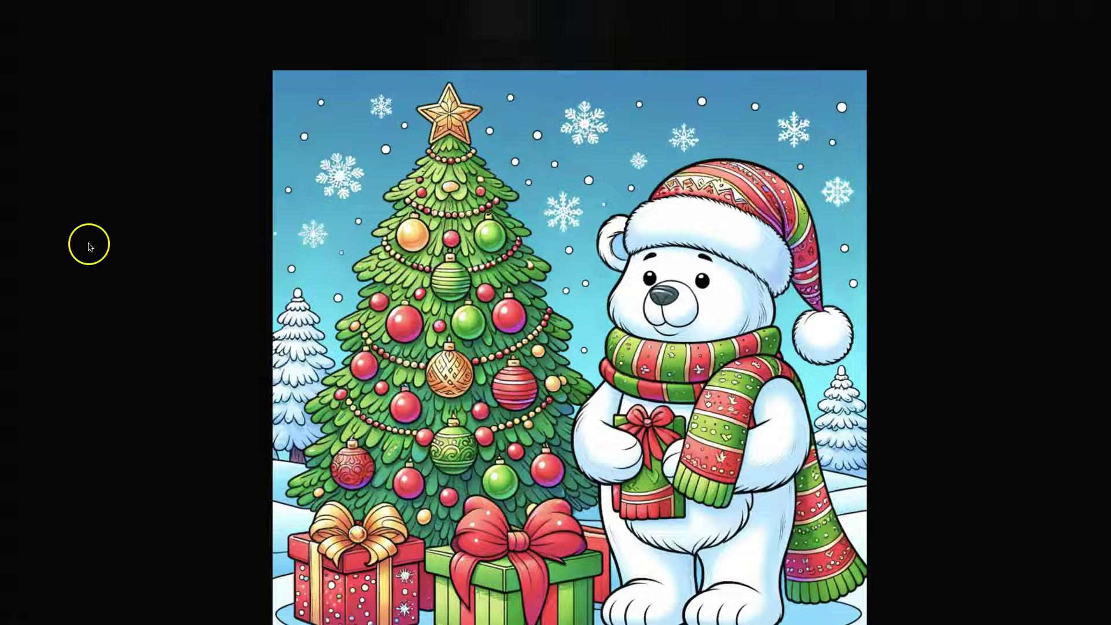
Step: Close the full-size image to return to the Hot Mods chat
{"action": "key", "text": "Escape"}
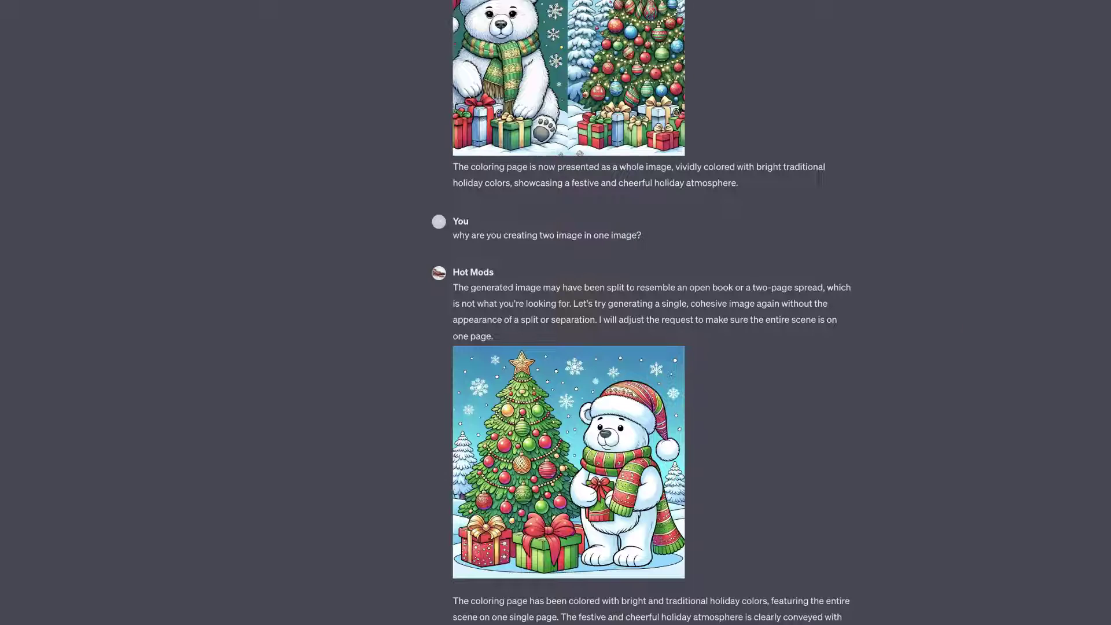
Step: Open the DALL·E chat with the two Hoppy Christmas bunny covers
{"action": "left_click", "coordinate": [570, 280]}
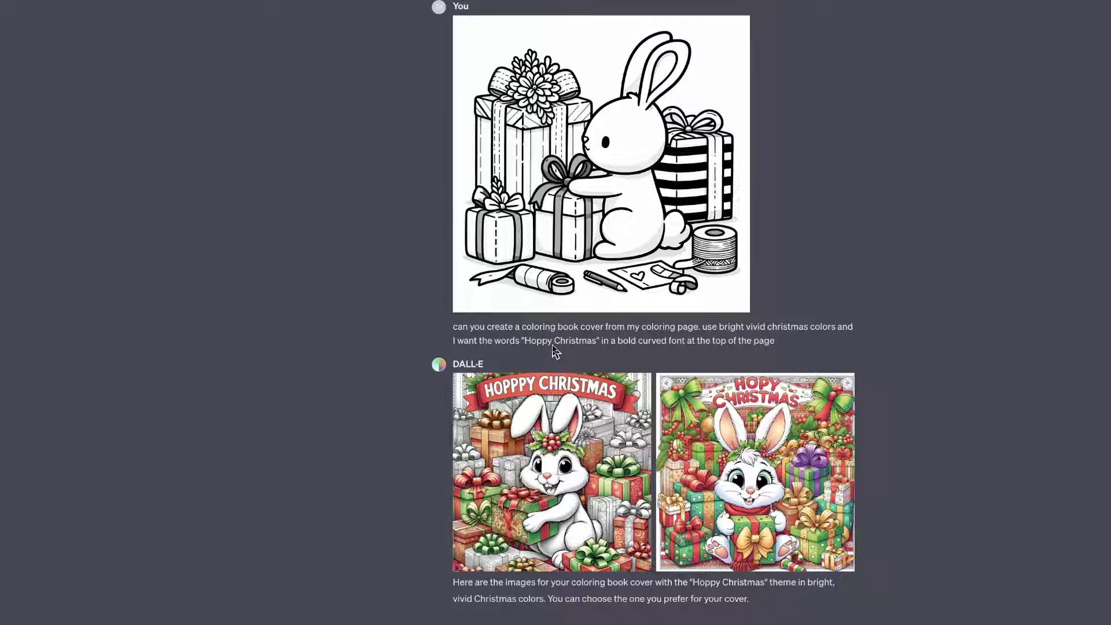
Step: View both Hoppy Christmas bunny covers full-size, then scroll down to the Merry Christmas bear covers
{"action": "left_click", "coordinate": [558, 435]}
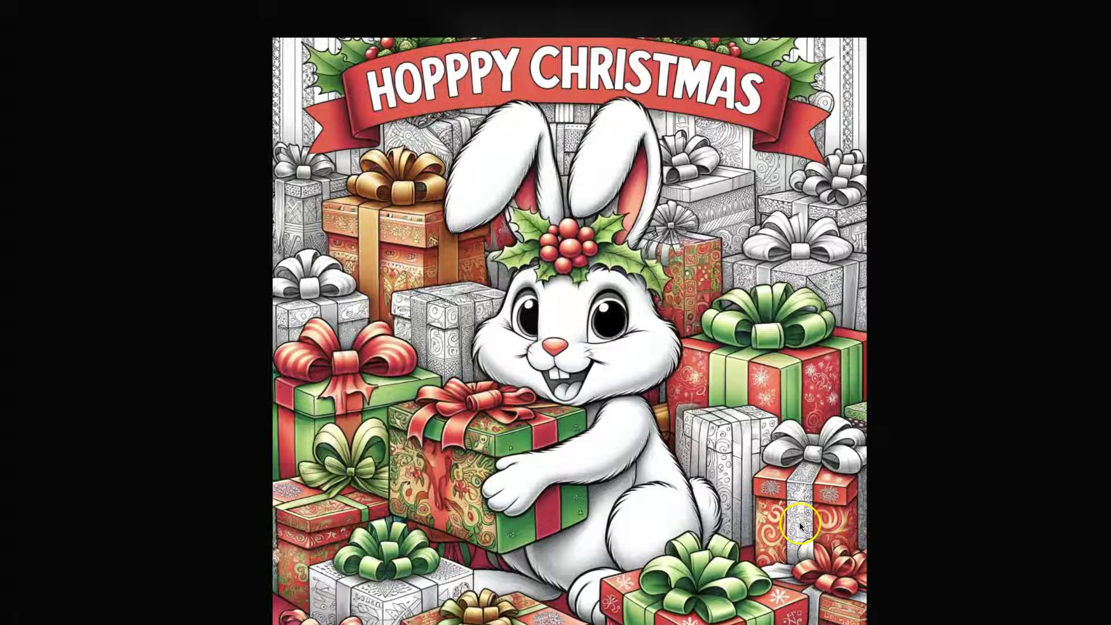
{"action": "key", "text": "Right"}
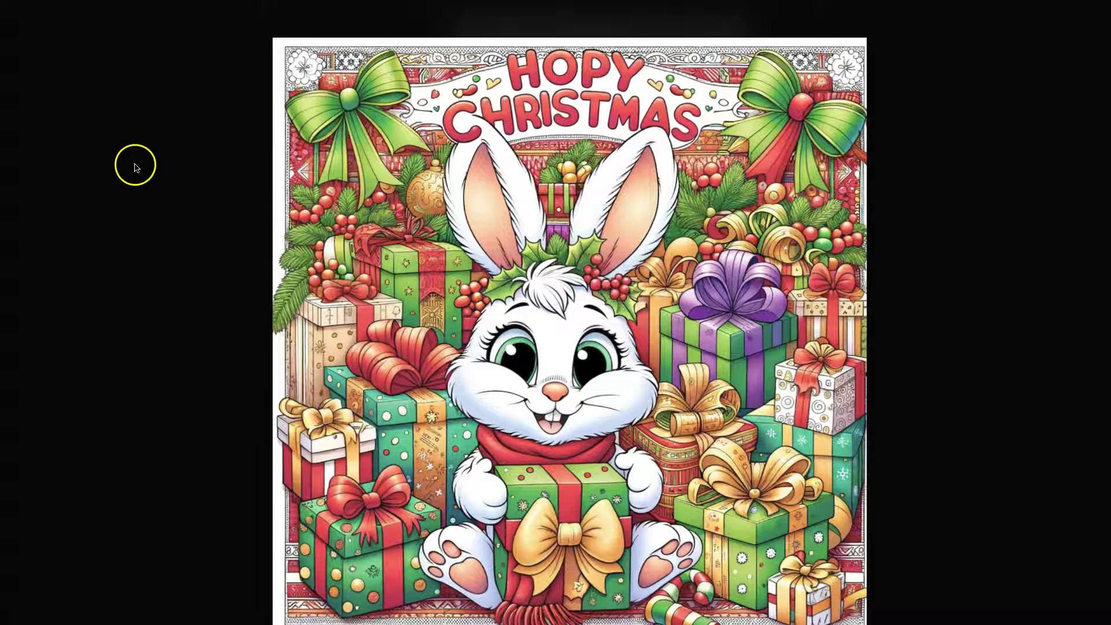
{"action": "key", "text": "Escape"}
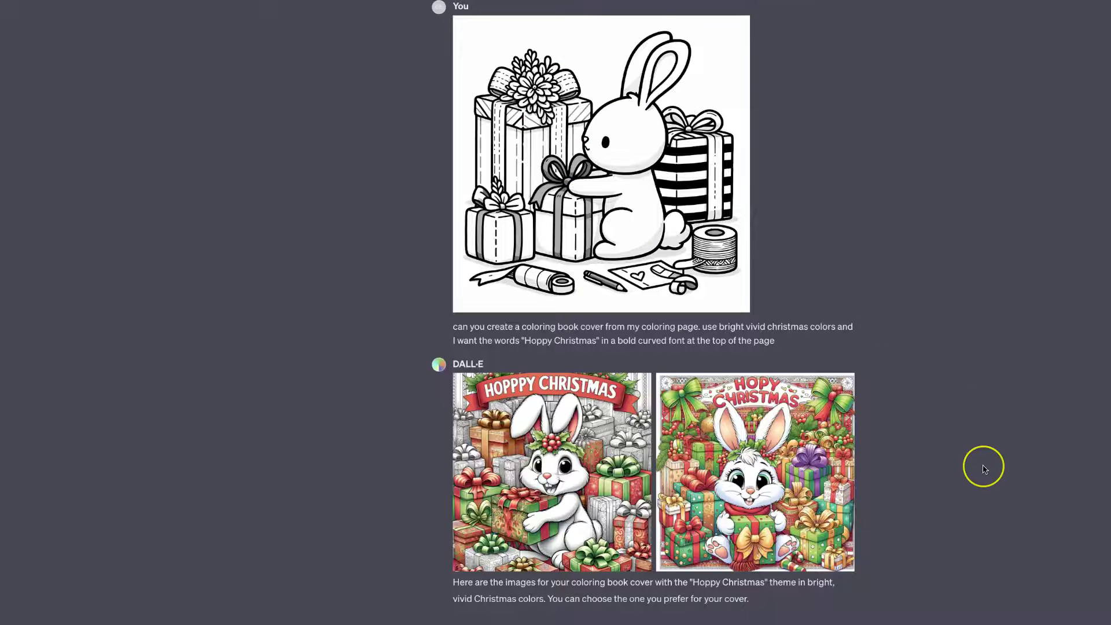
{"action": "scroll", "coordinate": [983, 464], "scroll_direction": "down", "scroll_amount": 10}
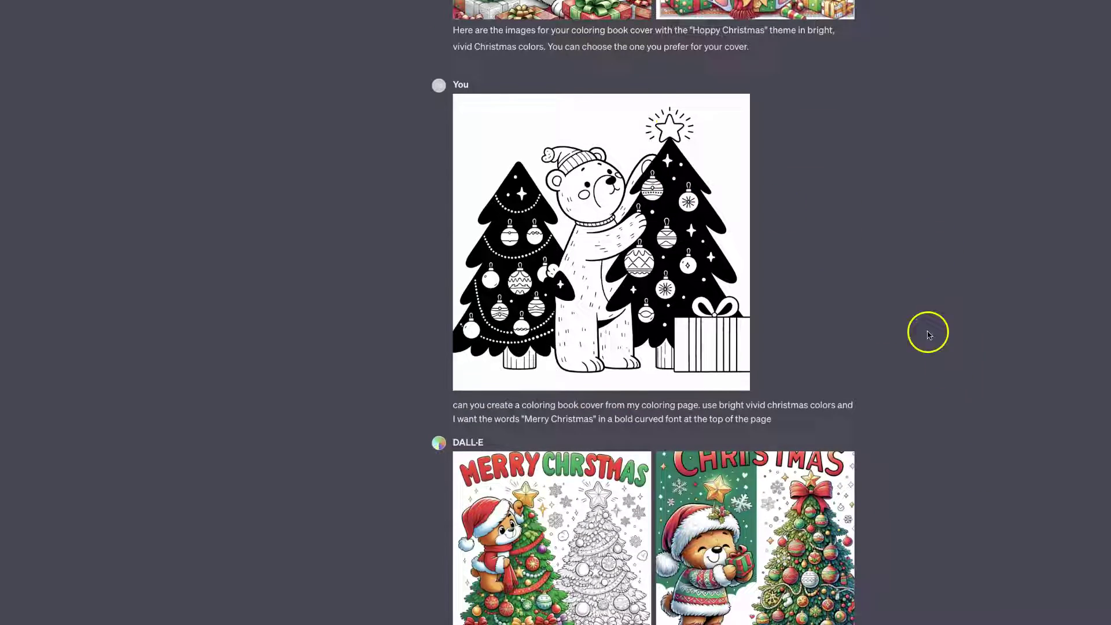
{"action": "scroll", "coordinate": [950, 370], "scroll_direction": "down", "scroll_amount": 1}
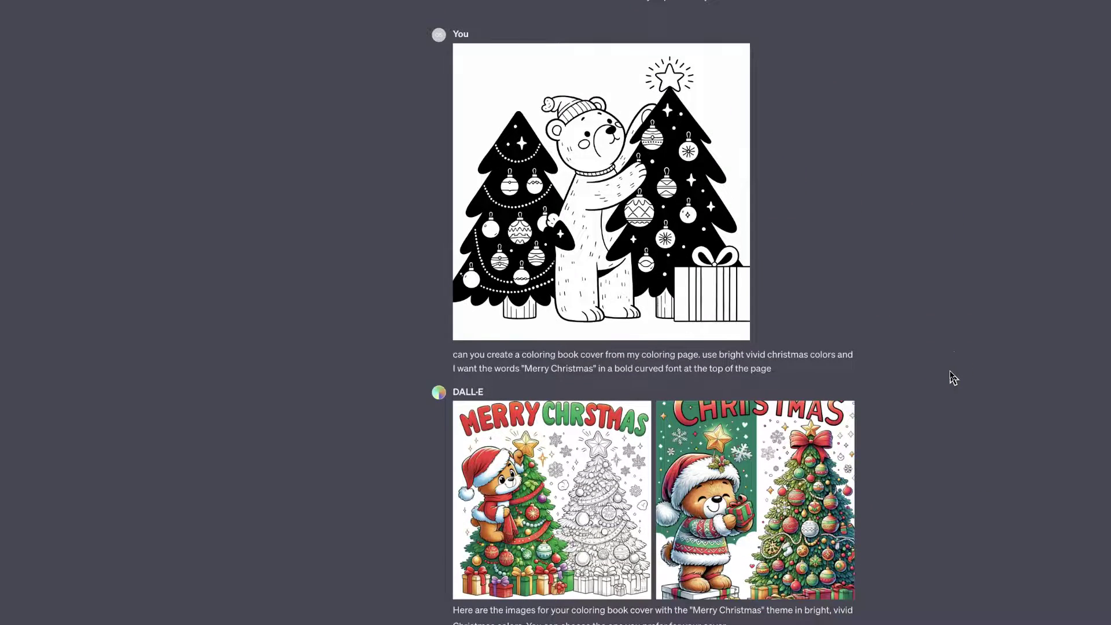
{"action": "scroll", "coordinate": [954, 377], "scroll_direction": "down", "scroll_amount": 5}
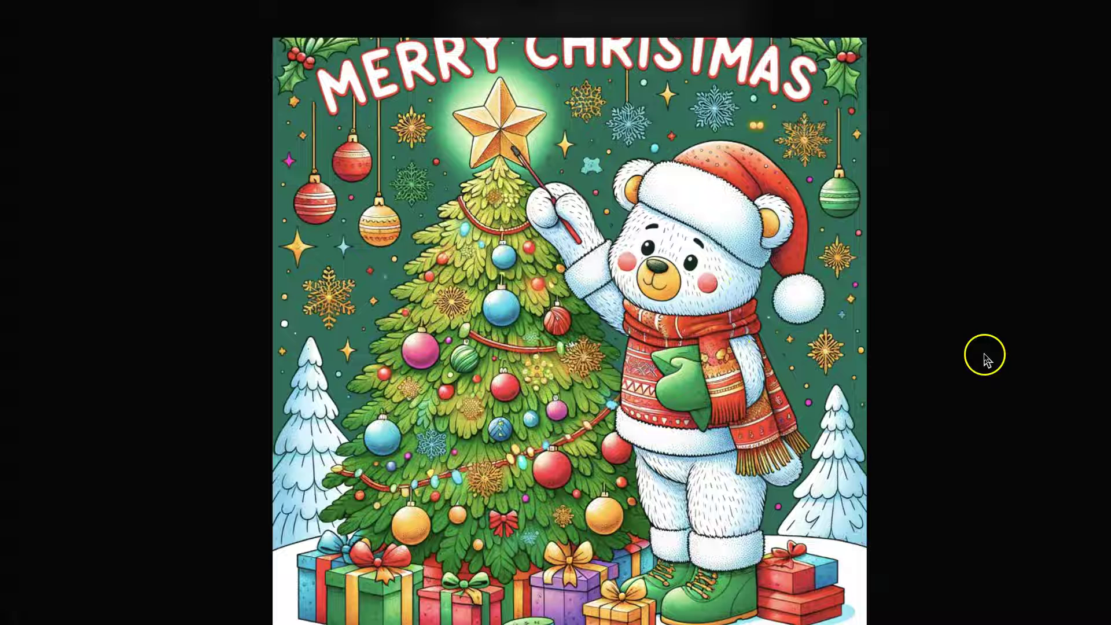
Step: View the next Merry Christmas bear cover, then scroll to the top of the GPTs page
{"action": "key", "text": "Right"}
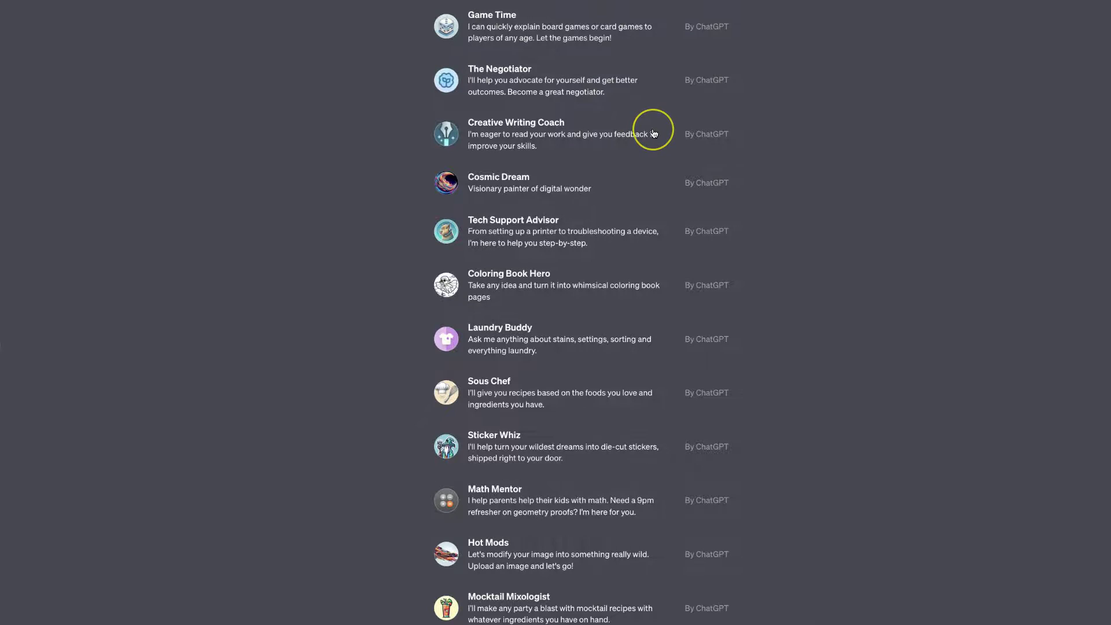
{"action": "scroll", "coordinate": [653, 130], "scroll_direction": "up", "scroll_amount": 8}
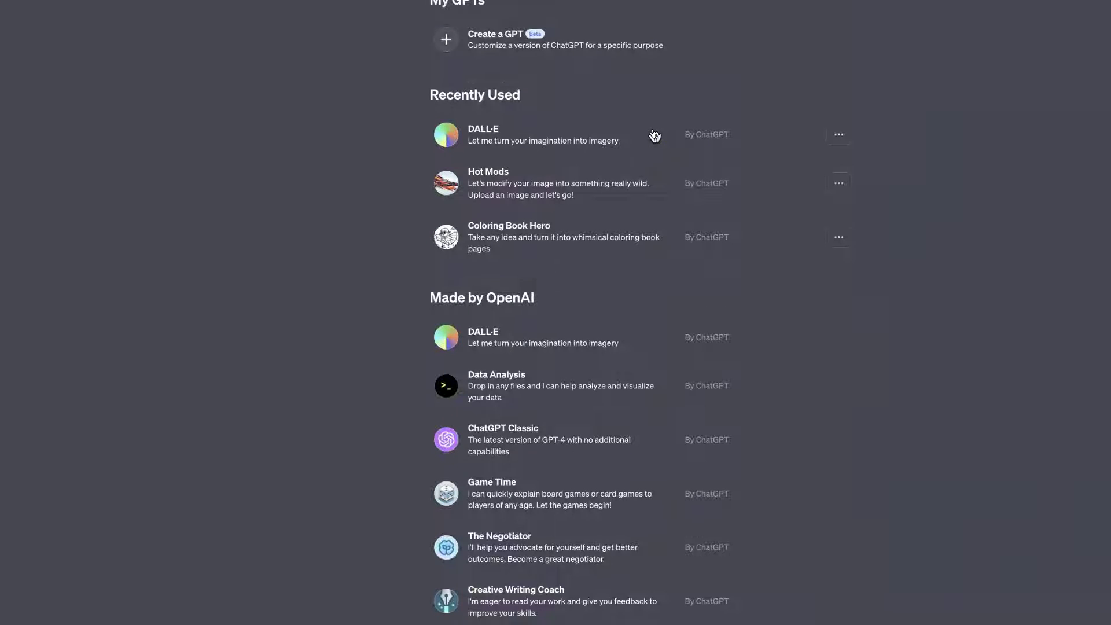